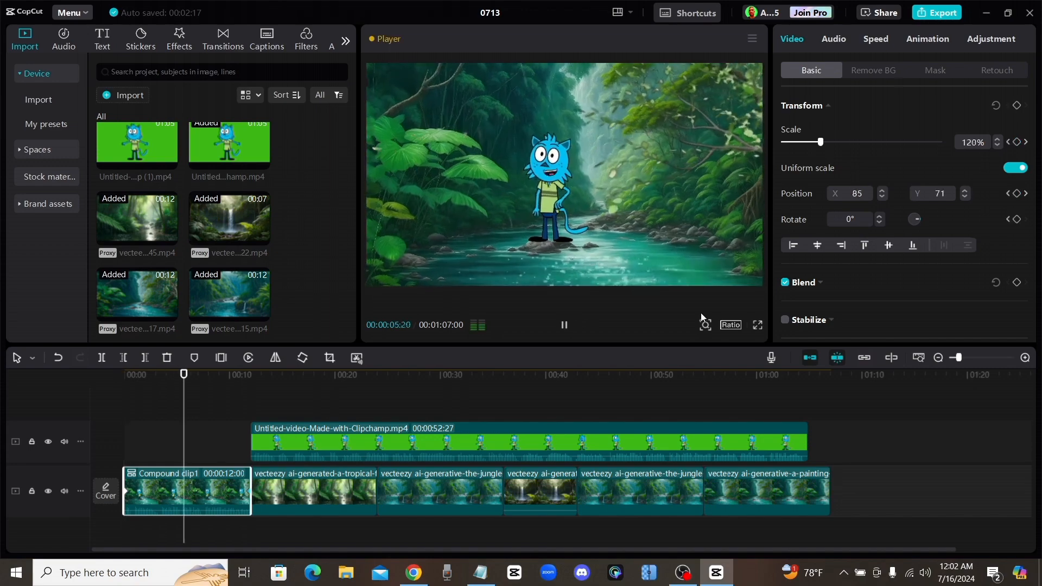
drag(196, 378, 270, 379)
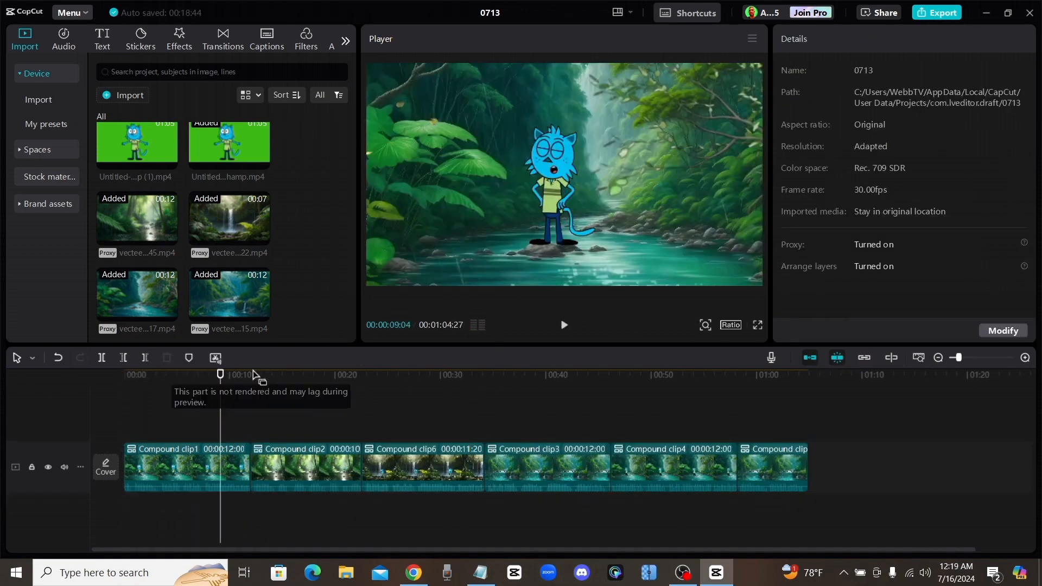
mouse_move(221, 379)
mouse_down()
mouse_move(372, 379)
mouse_move(676, 405)
mouse_move(233, 388)
mouse_up()
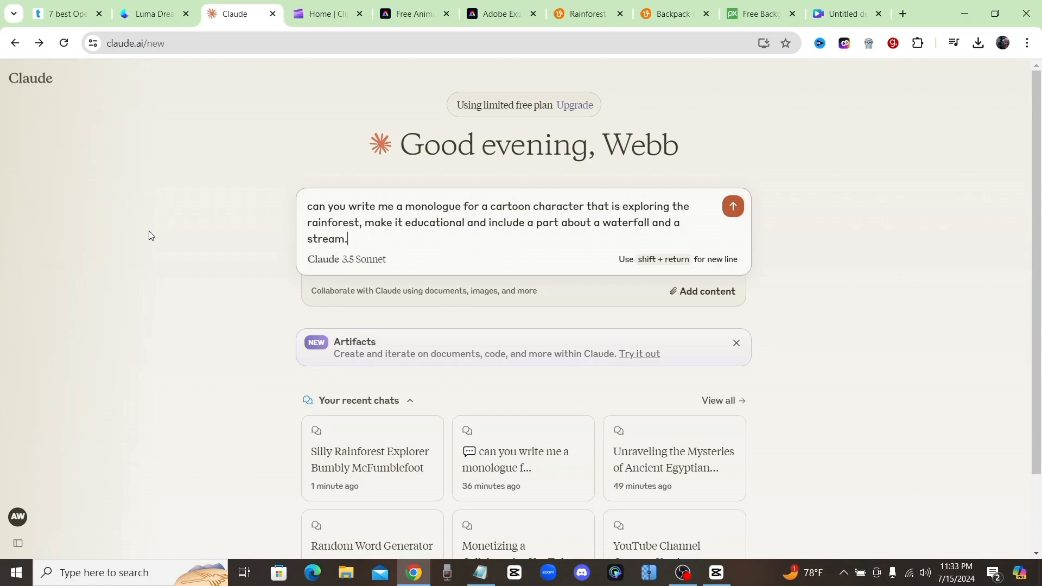
- Submit the prompt for an educational cartoon monologue about exploring the rainforest, with a waterfall and a stream, and read the generated script
mouse_move(43, 220)
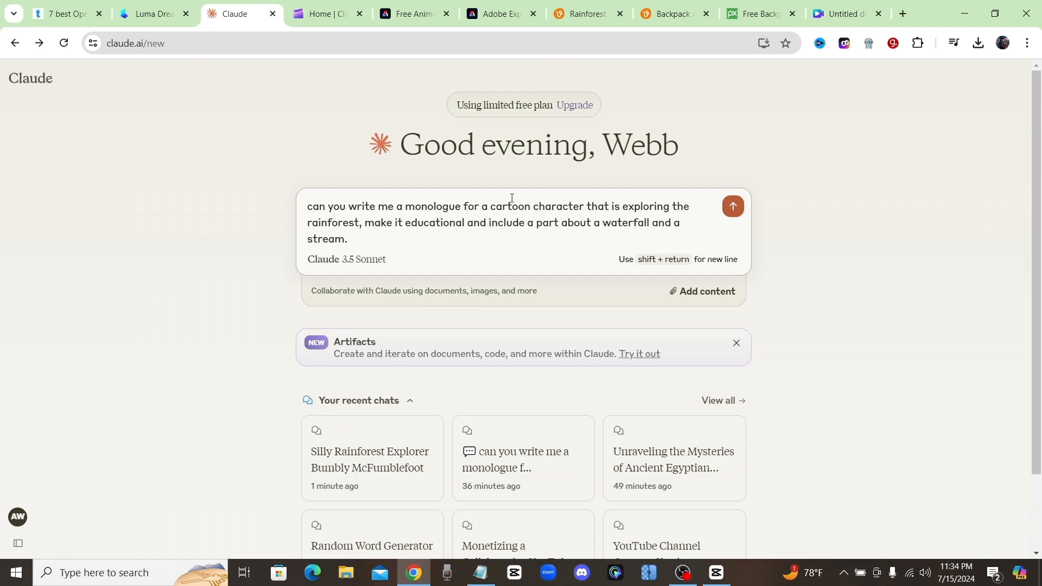
click(730, 216)
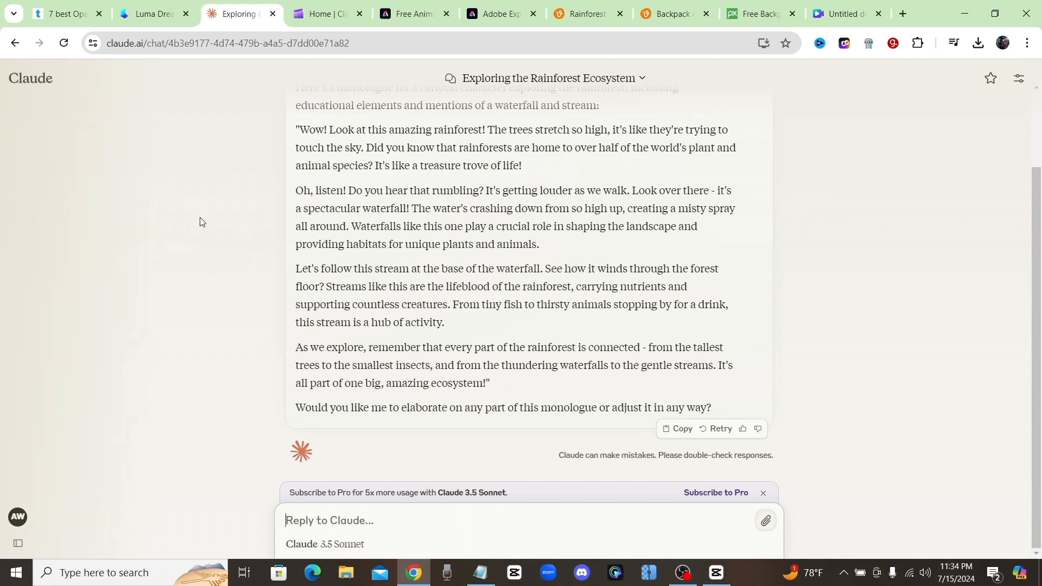
scroll(201, 222, up, 1)
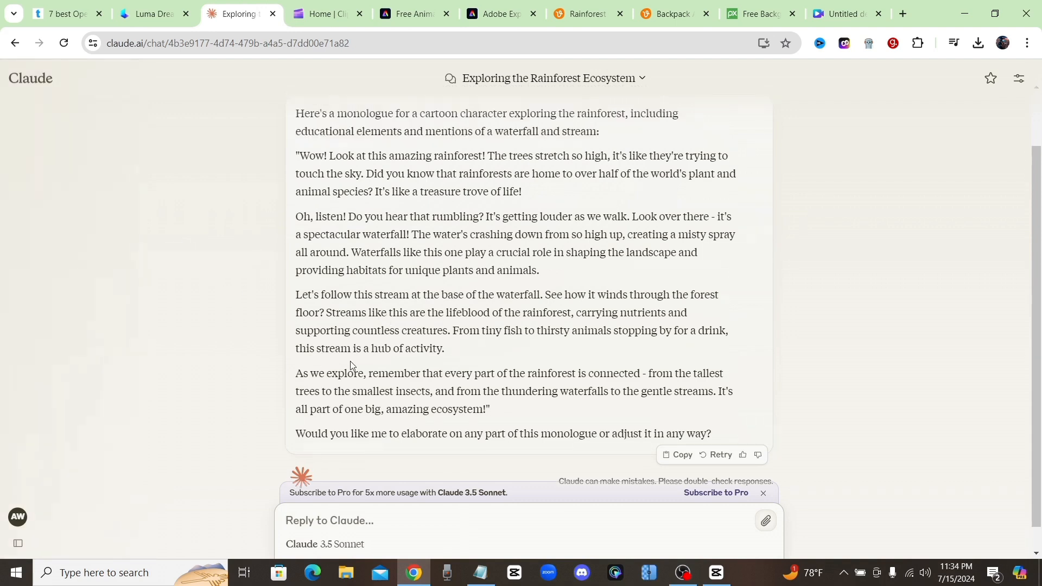
scroll(380, 345, down, 1)
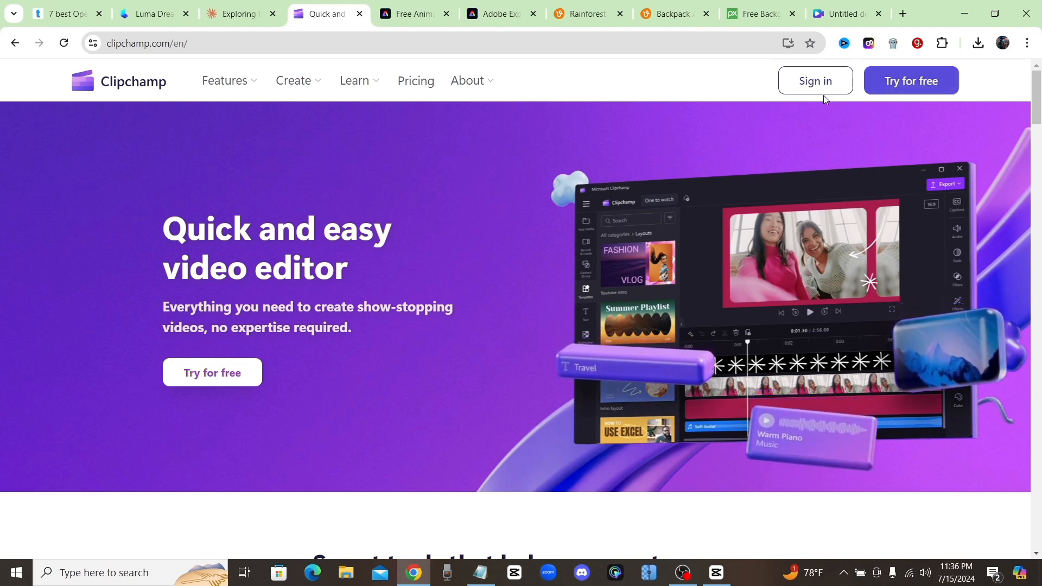
- Sign in to Clipchamp and create a new video from scratch containing a text-to-speech clip
click(822, 81)
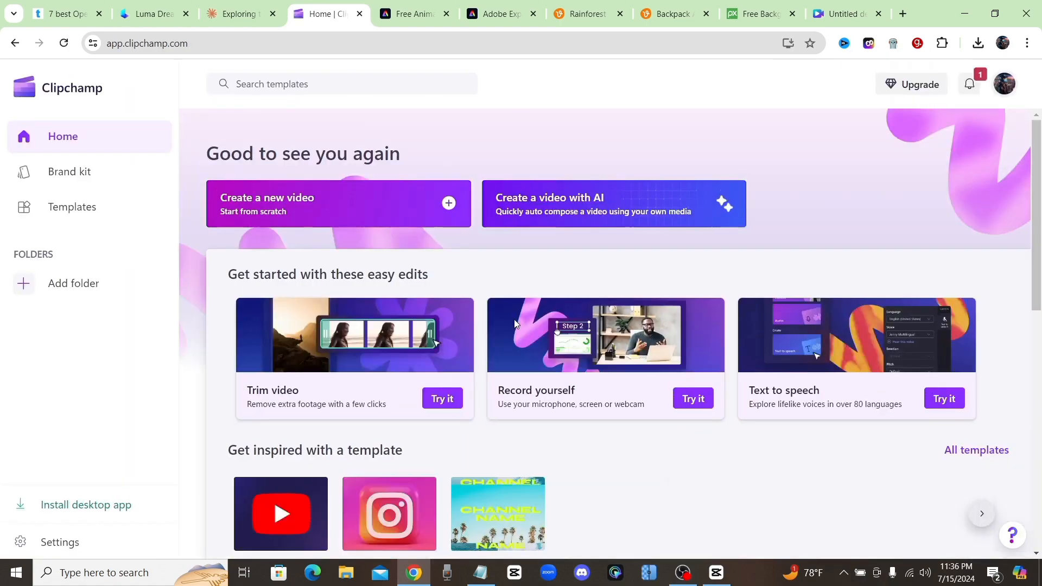
click(297, 212)
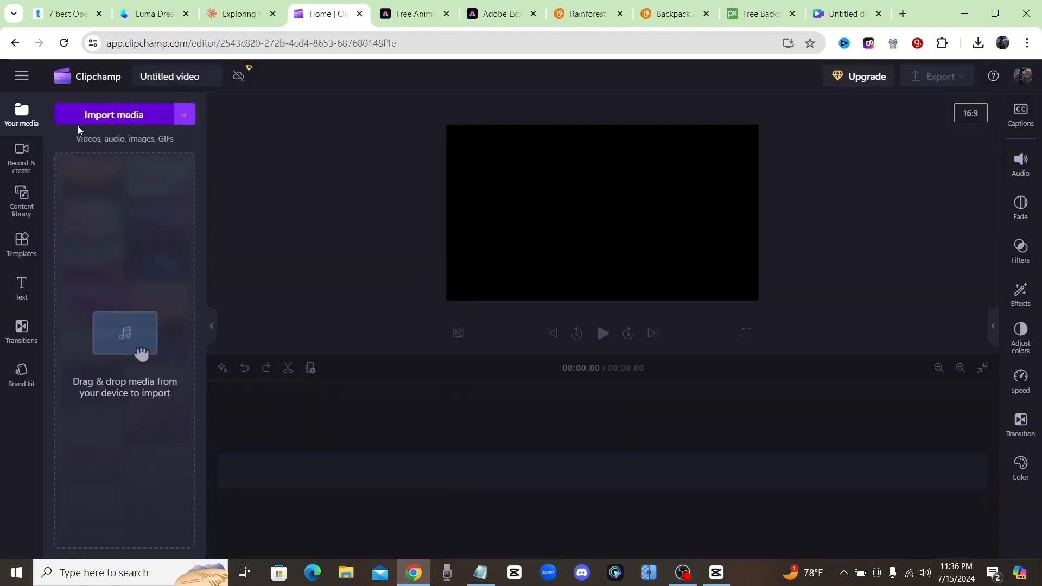
click(24, 171)
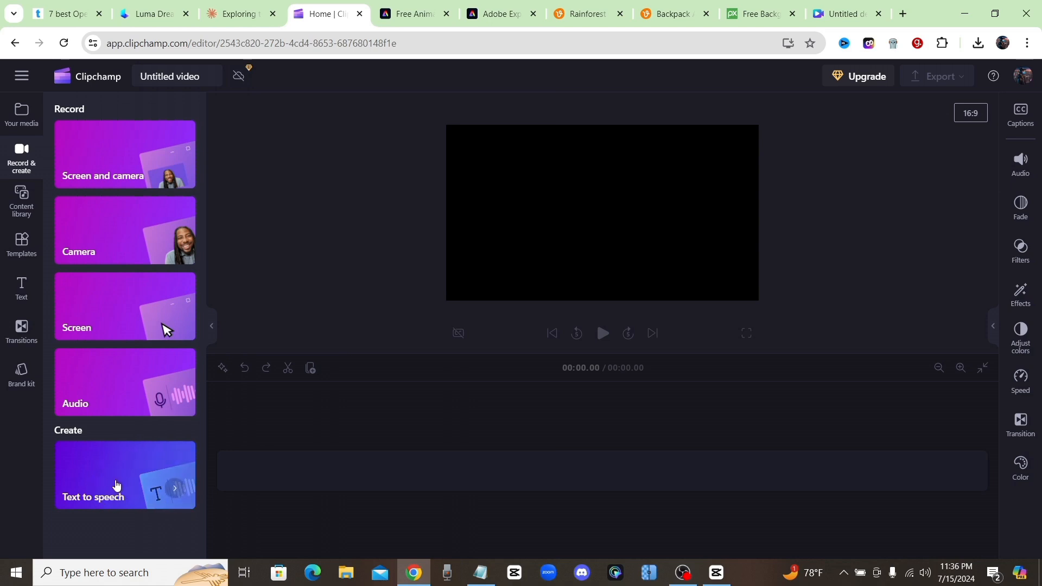
click(115, 485)
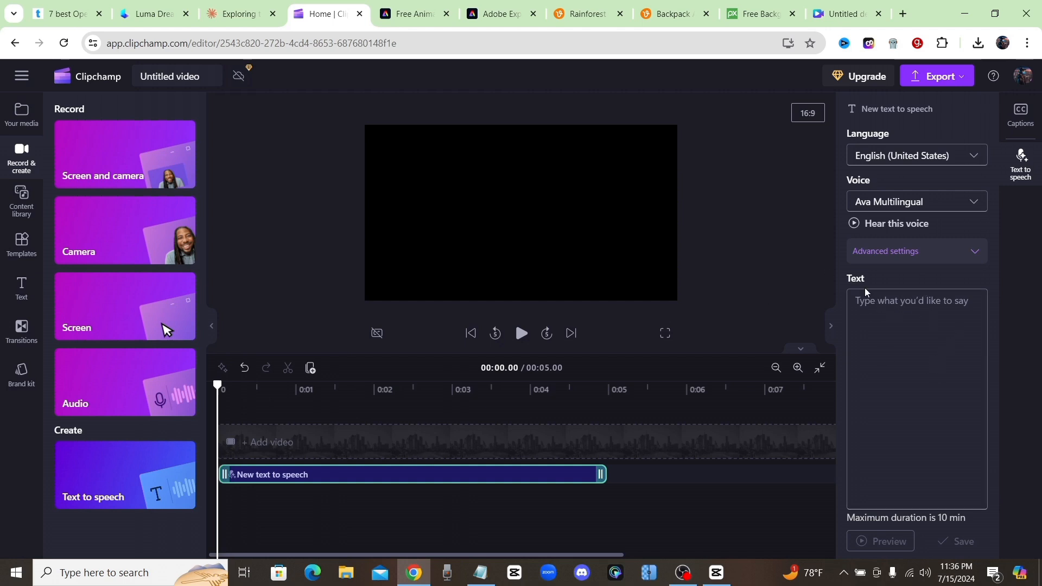
- Paste the rainforest monologue as the text-to-speech text and set the voice to Kai
right_click(933, 300)
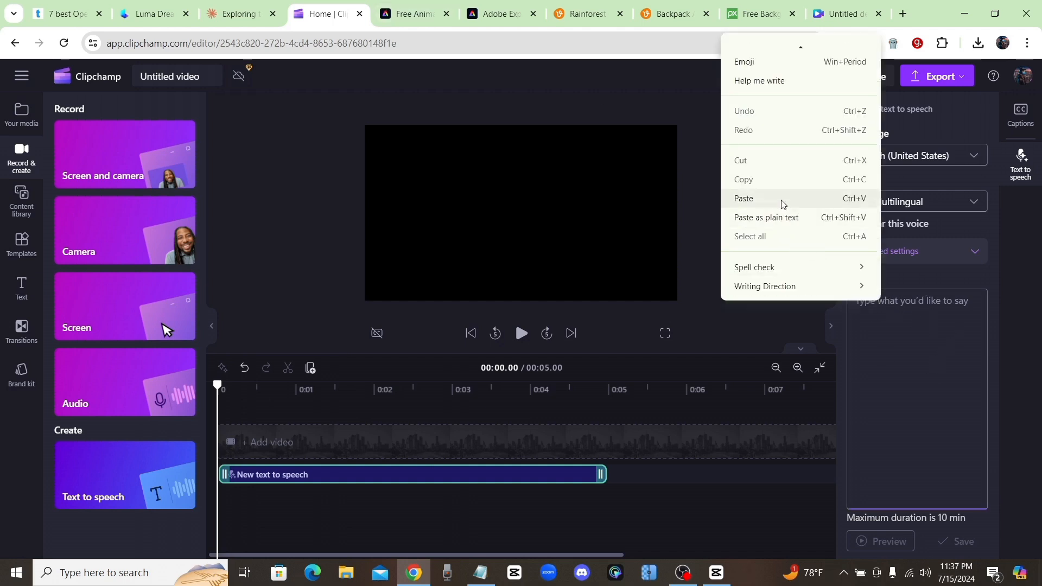
click(784, 200)
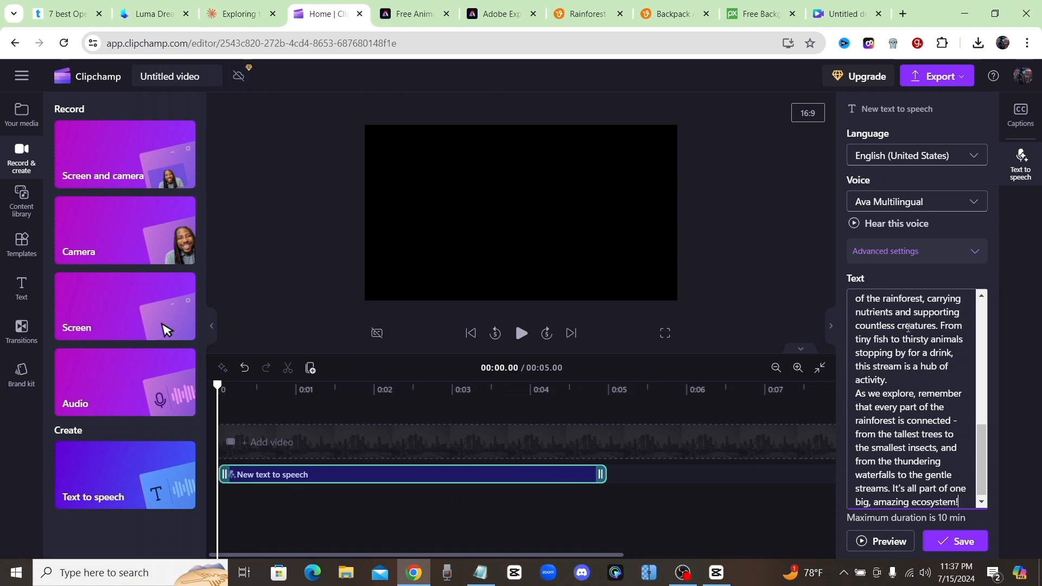
click(914, 205)
scroll(950, 266, down, 10)
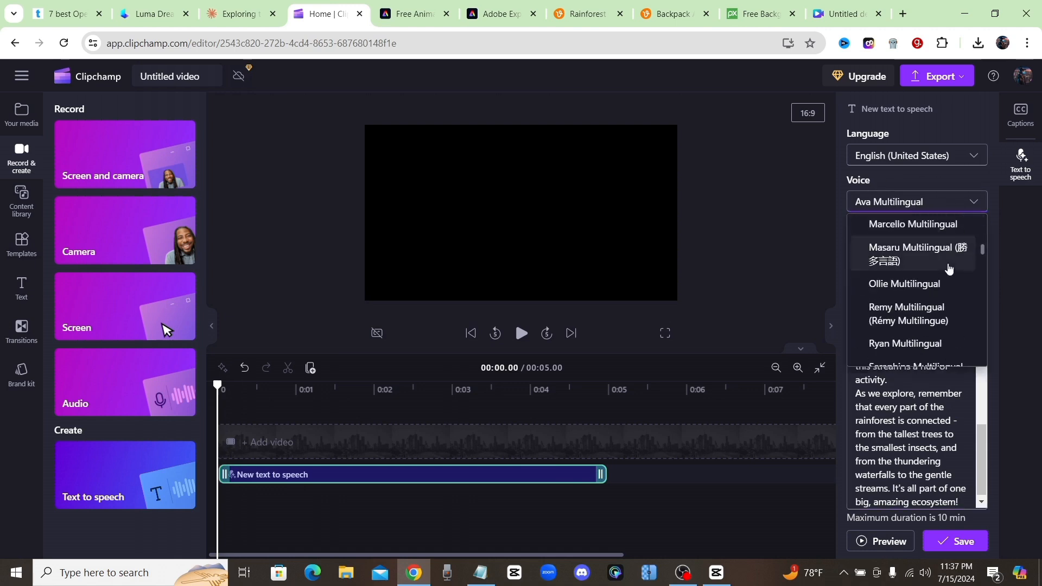
scroll(950, 274, down, 5)
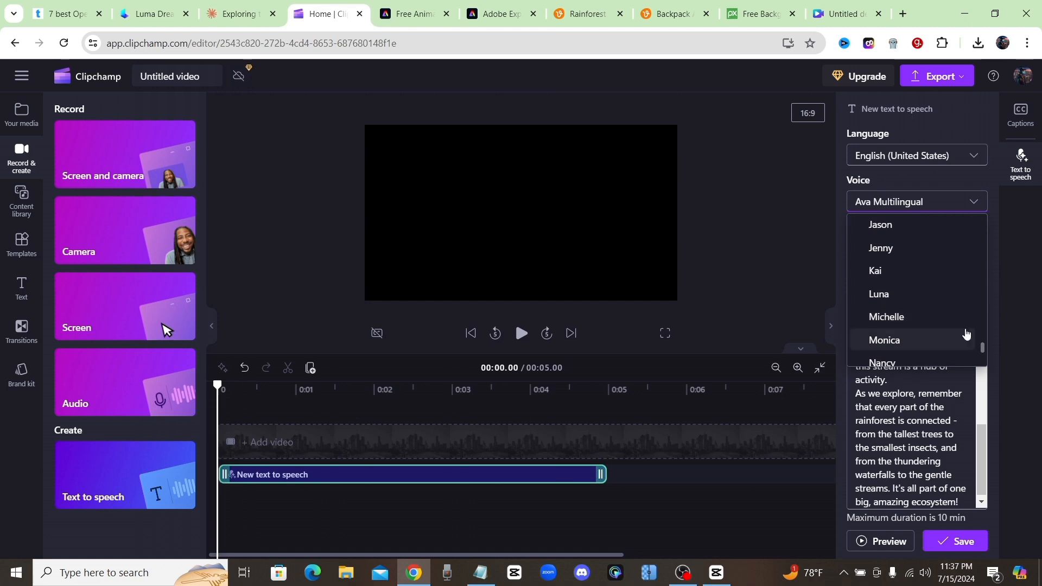
scroll(955, 320, down, 1)
scroll(940, 303, up, 1)
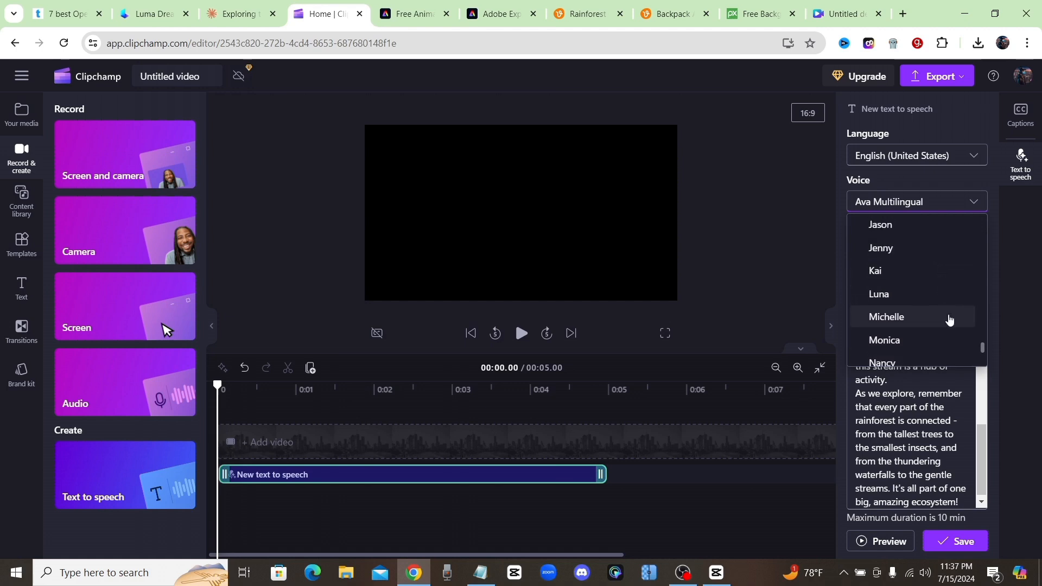
click(919, 274)
- Set the vocal pitch to Extra High in the advanced voice settings and preview the voice-over
click(911, 254)
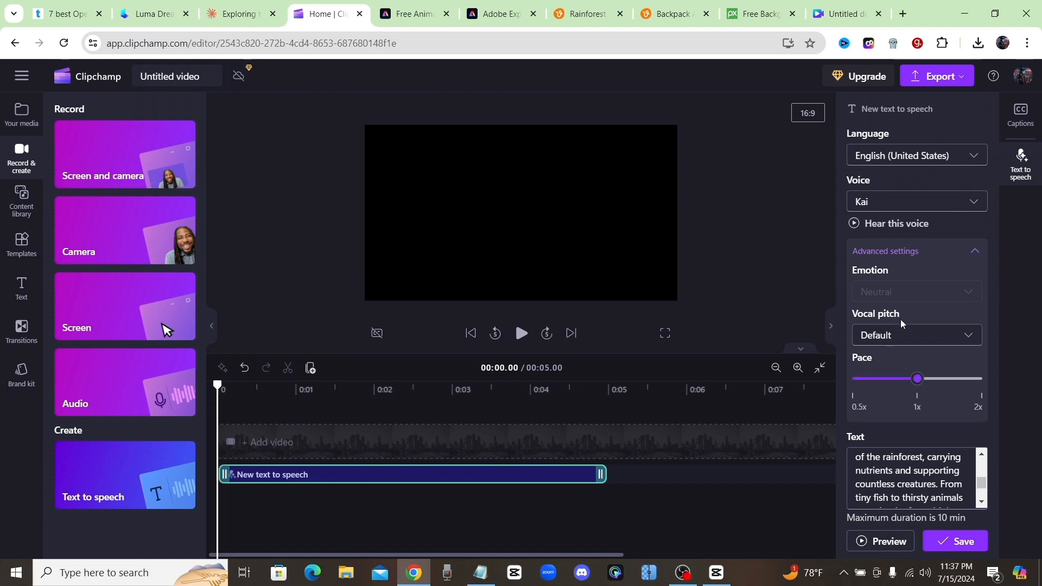
click(899, 336)
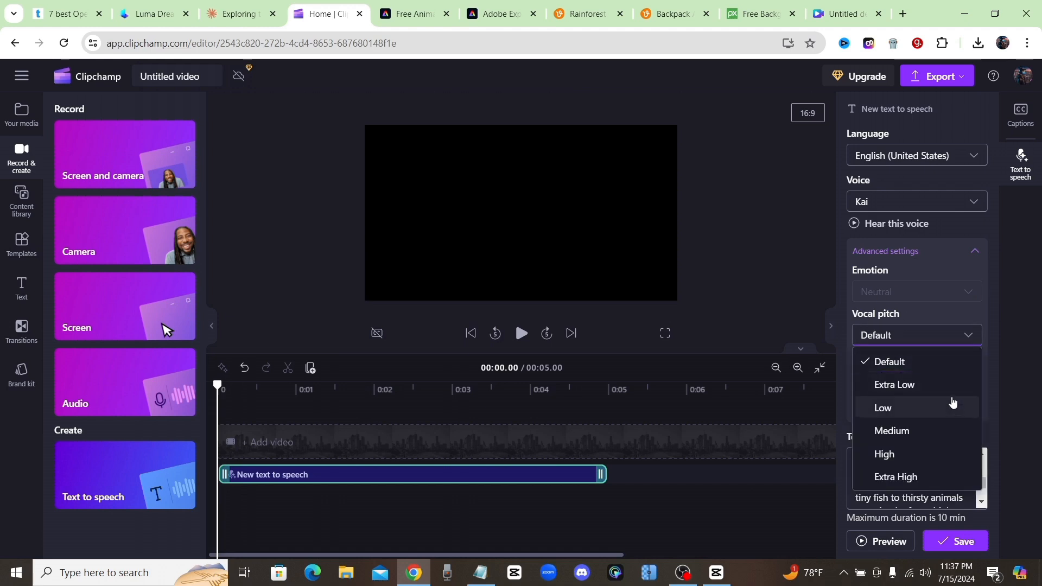
click(917, 479)
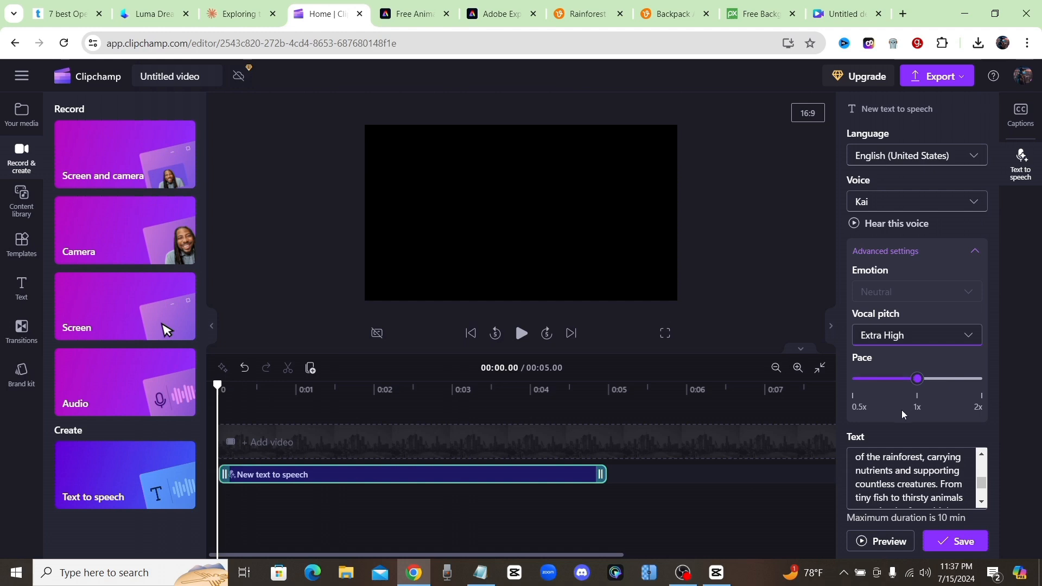
click(871, 542)
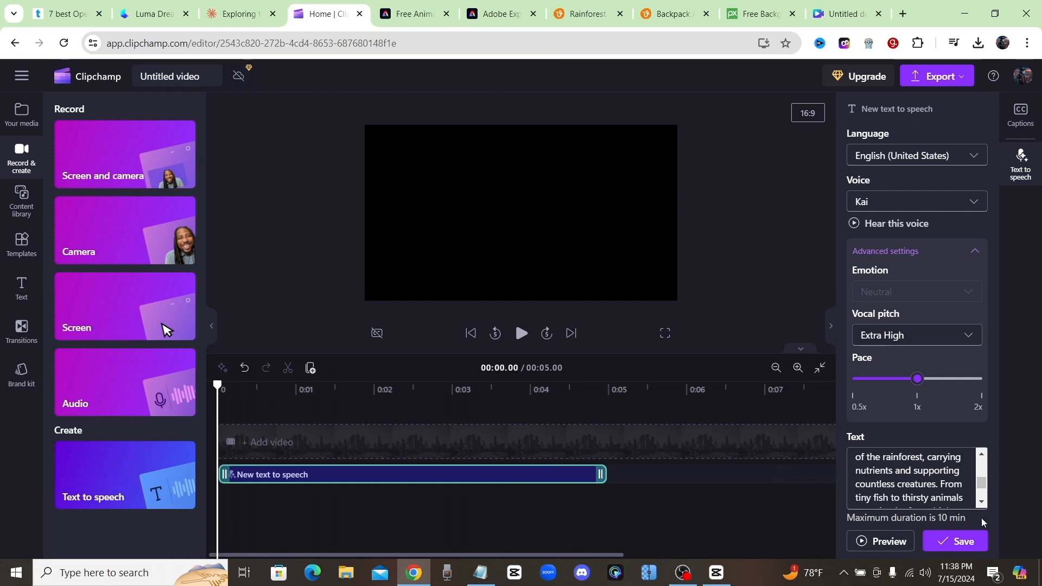
- Save the text-to-speech voice-over to the timeline and open the video's export options
click(962, 541)
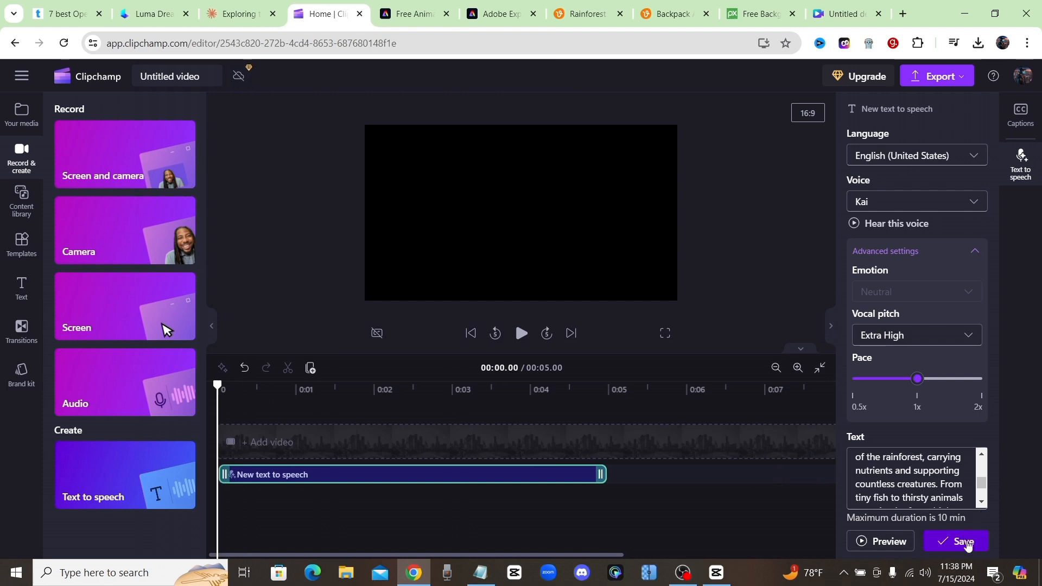
click(958, 81)
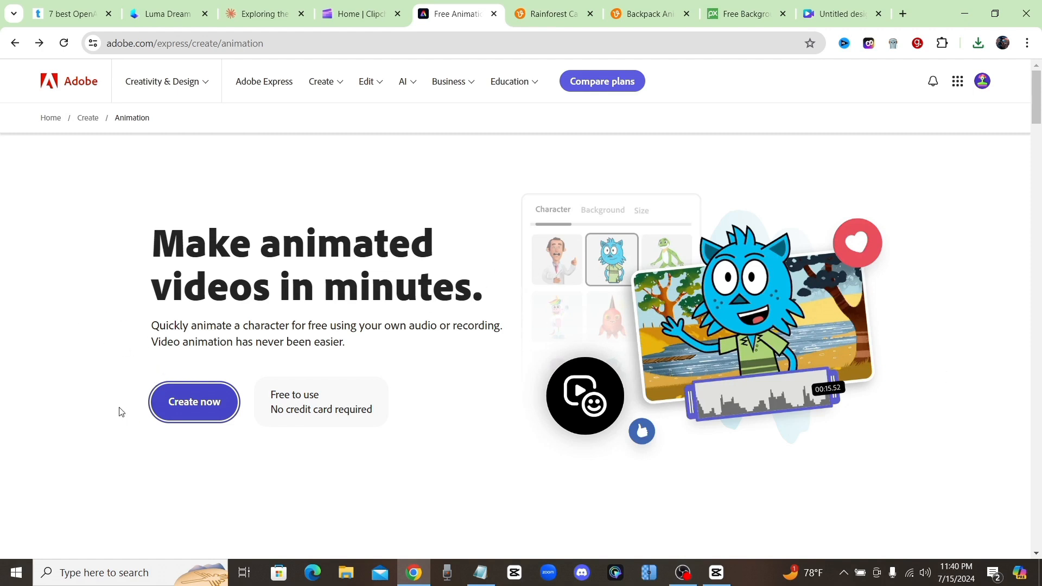
- Start a new Adobe Express animation from audio and choose Tull, the blue cat, as the character
click(193, 412)
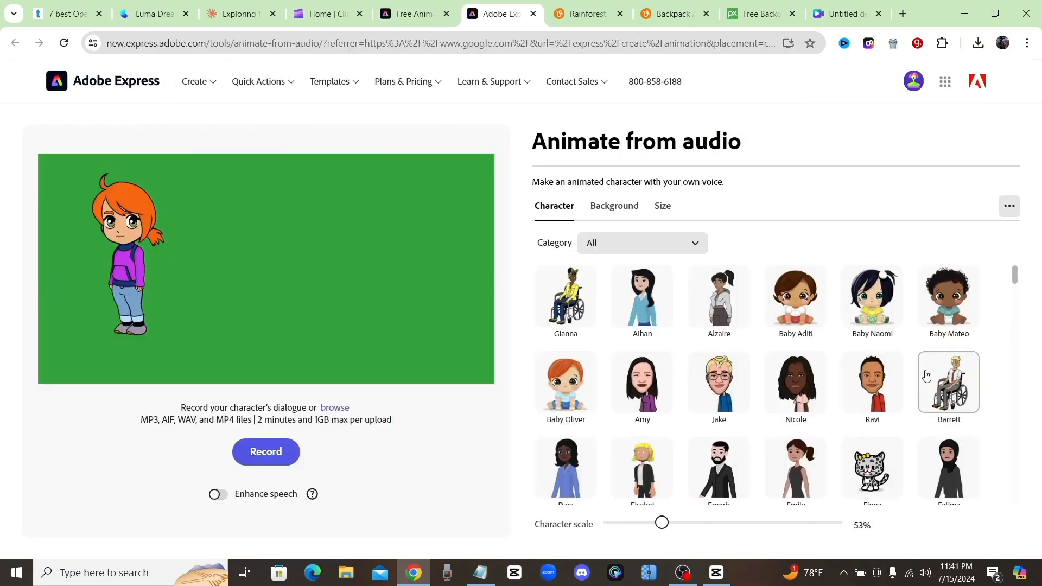
scroll(706, 358, down, 6)
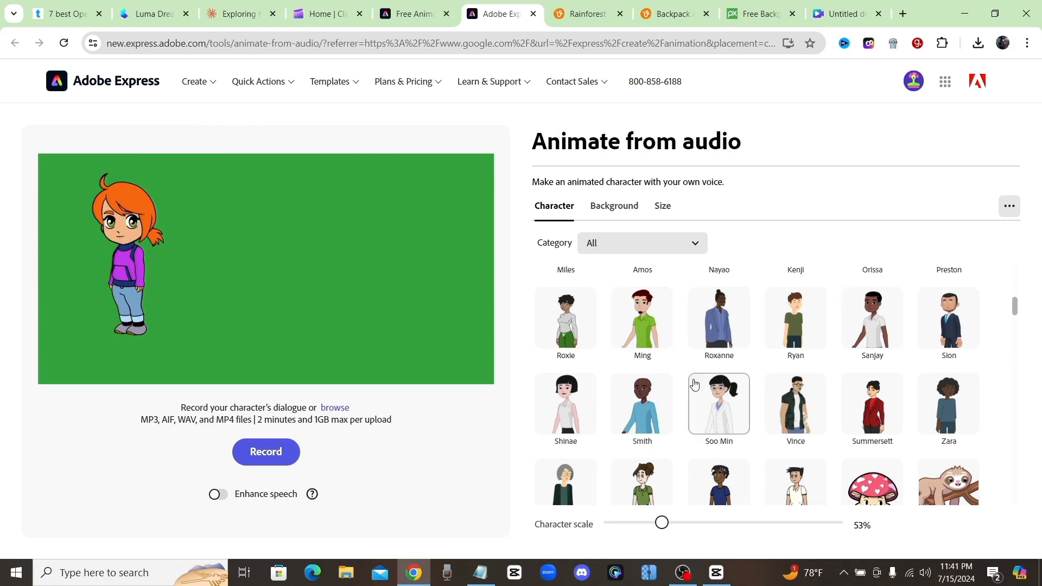
scroll(652, 401, down, 5)
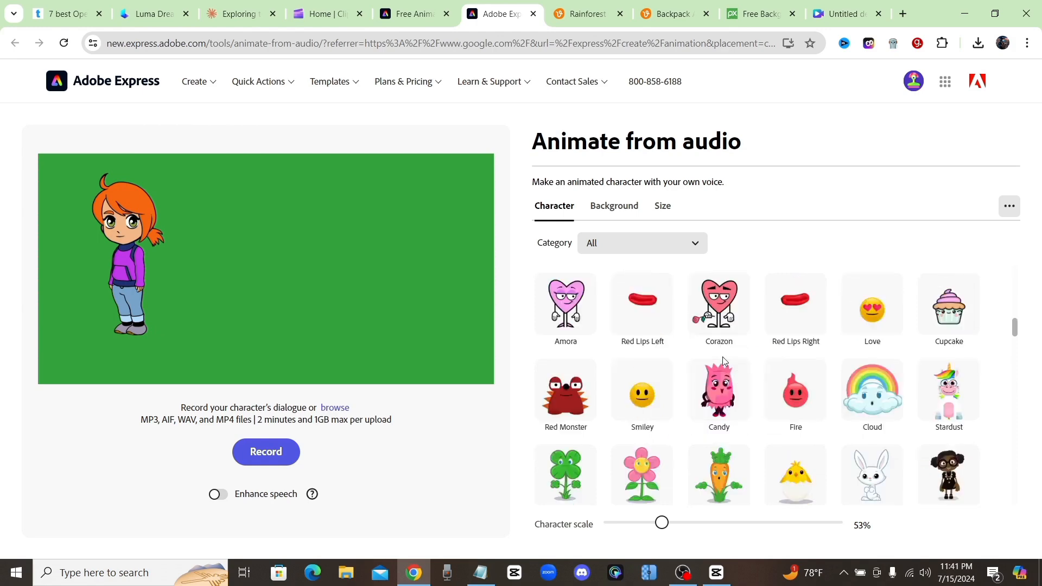
scroll(722, 386, down, 5)
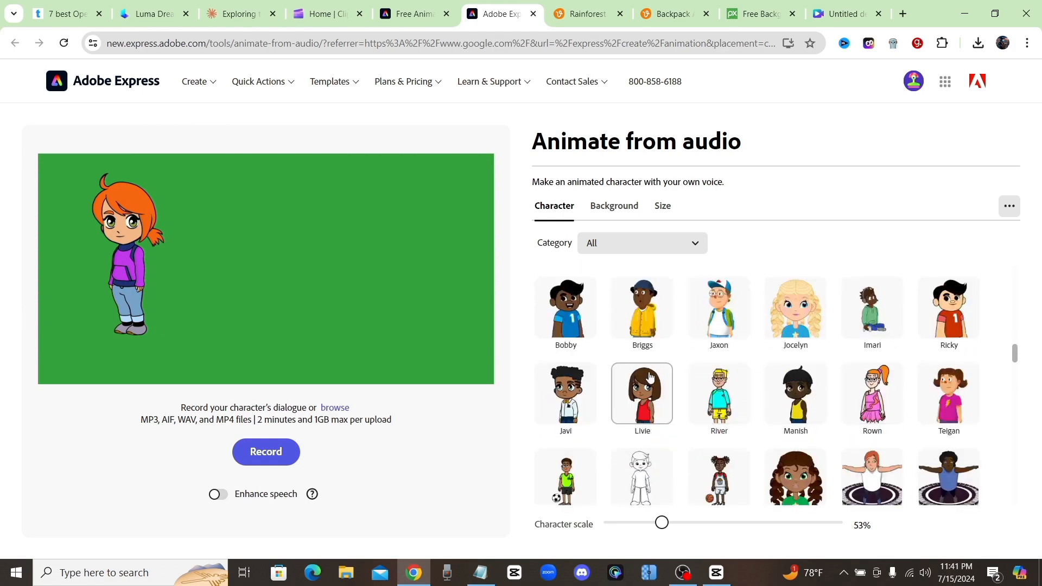
scroll(642, 391, down, 5)
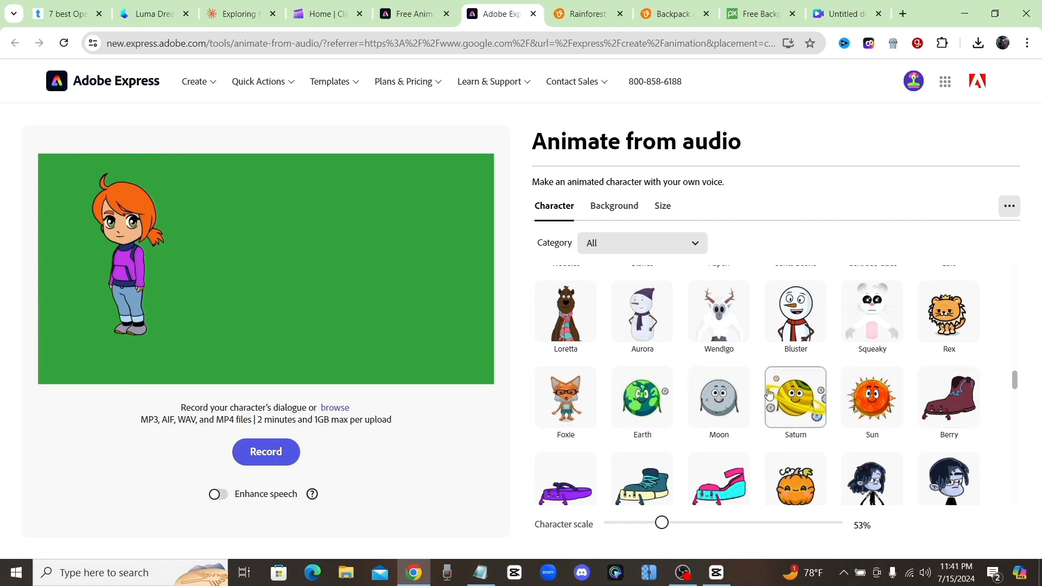
scroll(711, 399, down, 5)
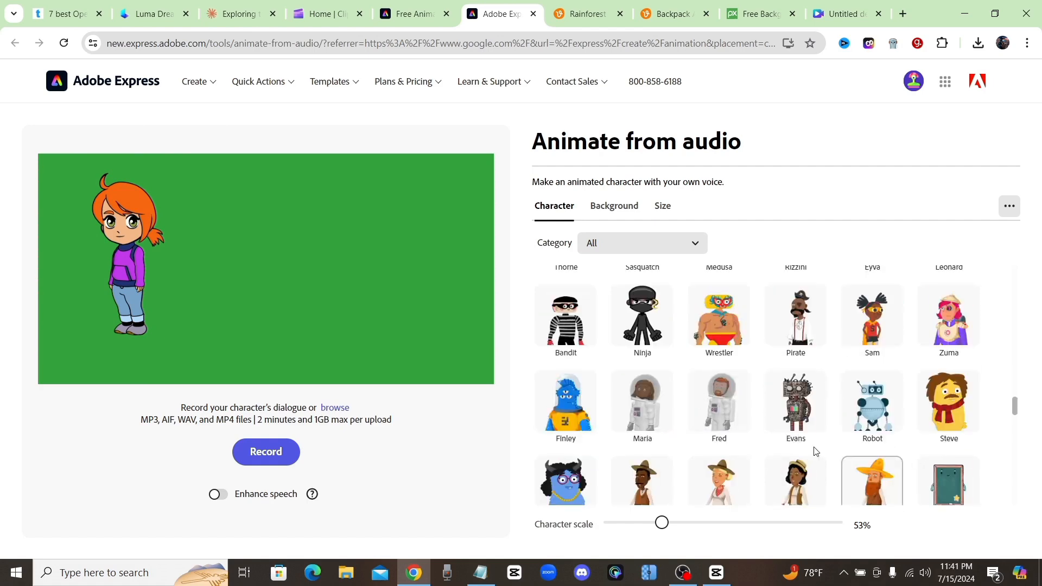
scroll(772, 422, down, 5)
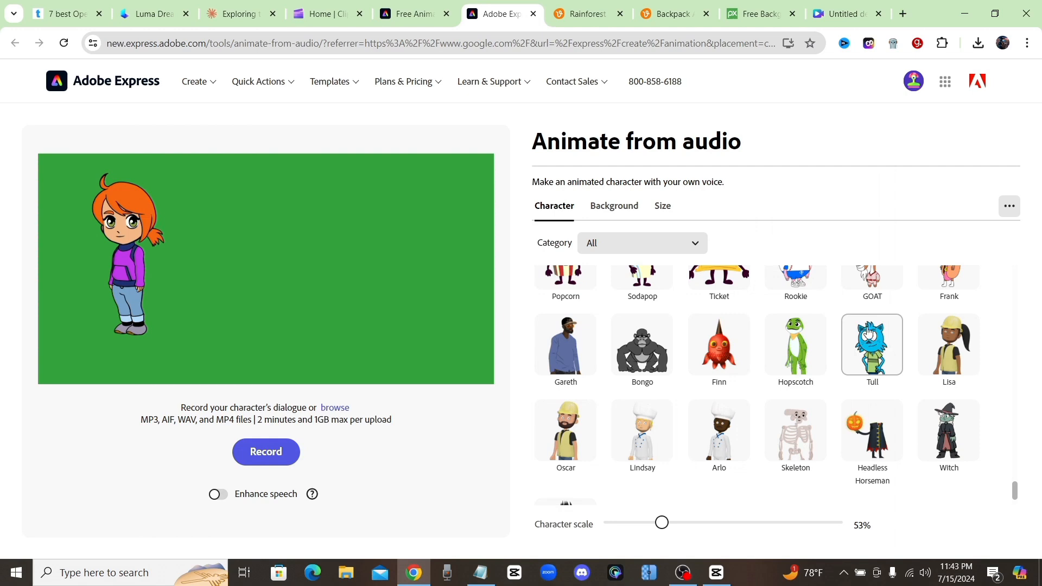
click(869, 332)
- Move the Tull character toward the middle of the canvas and enlarge it to 77% scale
drag(112, 251, 219, 259)
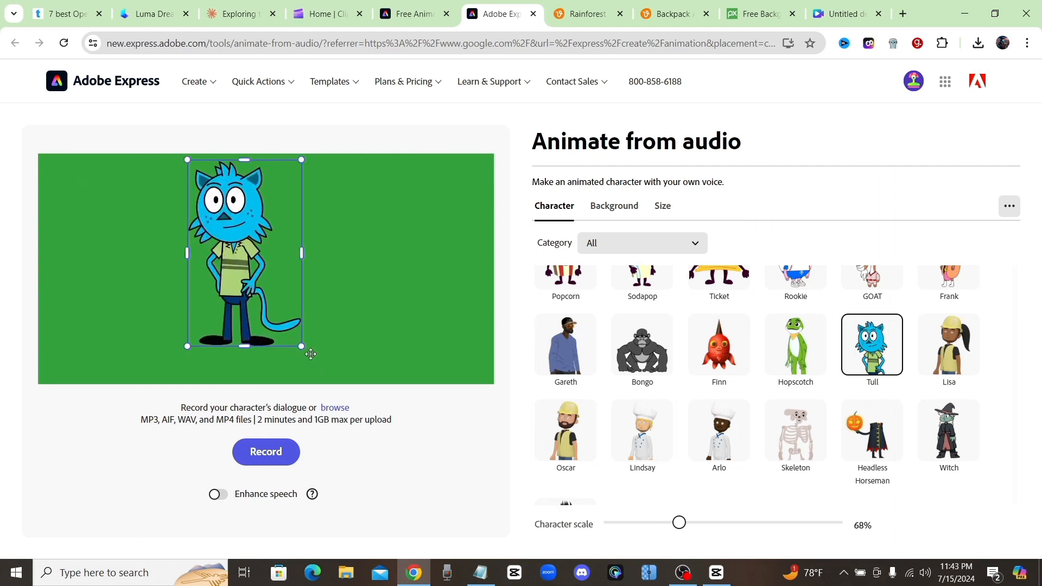
drag(302, 345, 317, 371)
drag(285, 301, 297, 305)
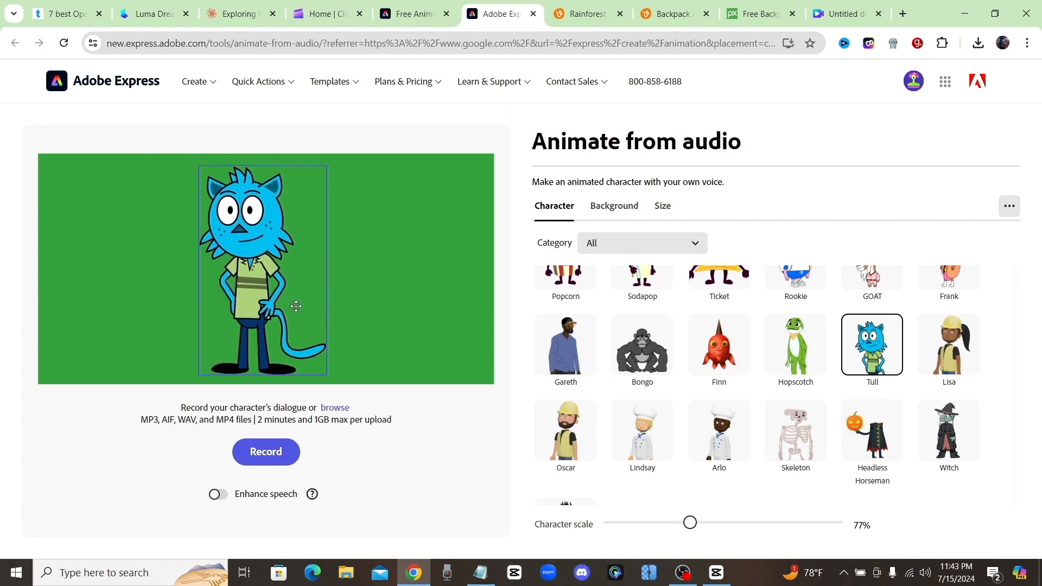
- Change the animation's custom background color to the recommended bright green swatch
click(619, 209)
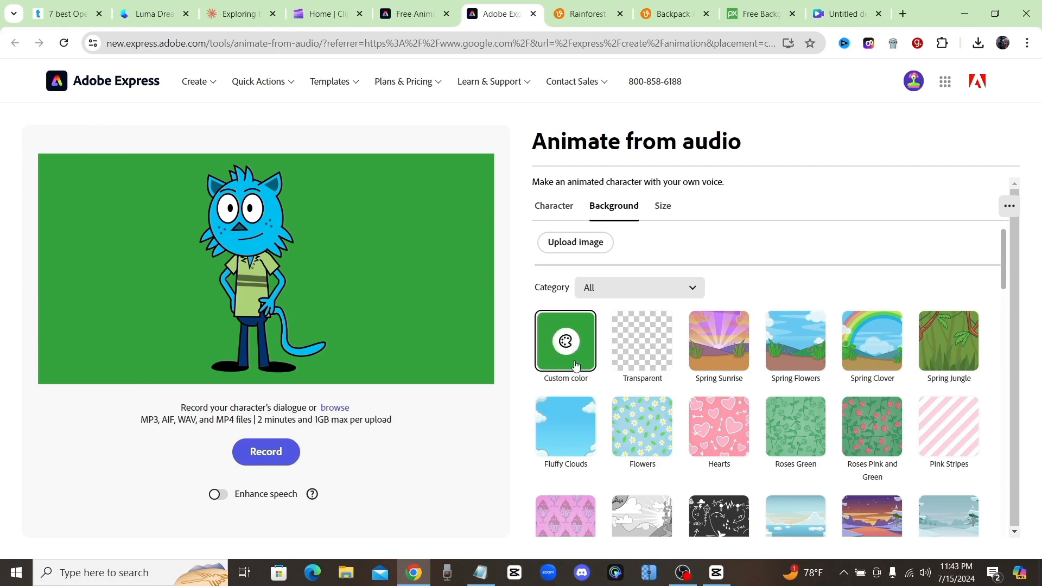
click(565, 342)
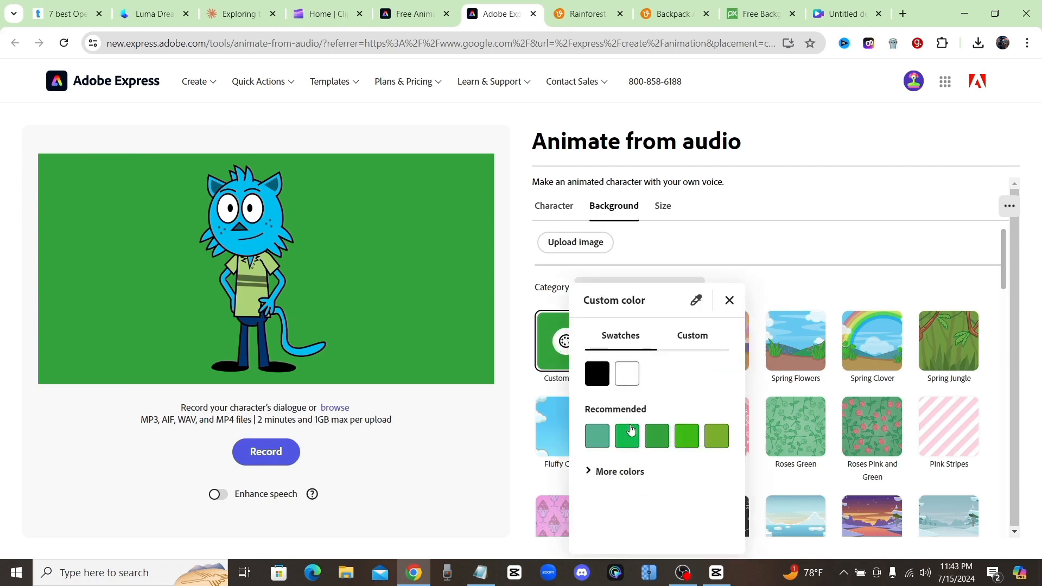
click(685, 441)
click(810, 233)
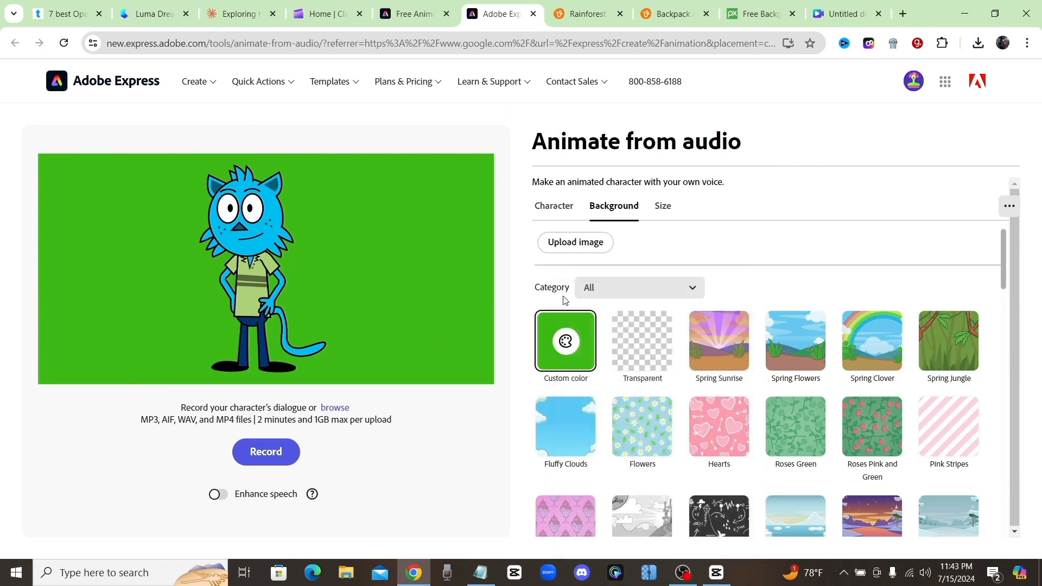
- Try the Spring Clover, Spring Sunrise, Spring Flowers and Spring Jungle backgrounds behind the blue cat
click(814, 349)
click(875, 350)
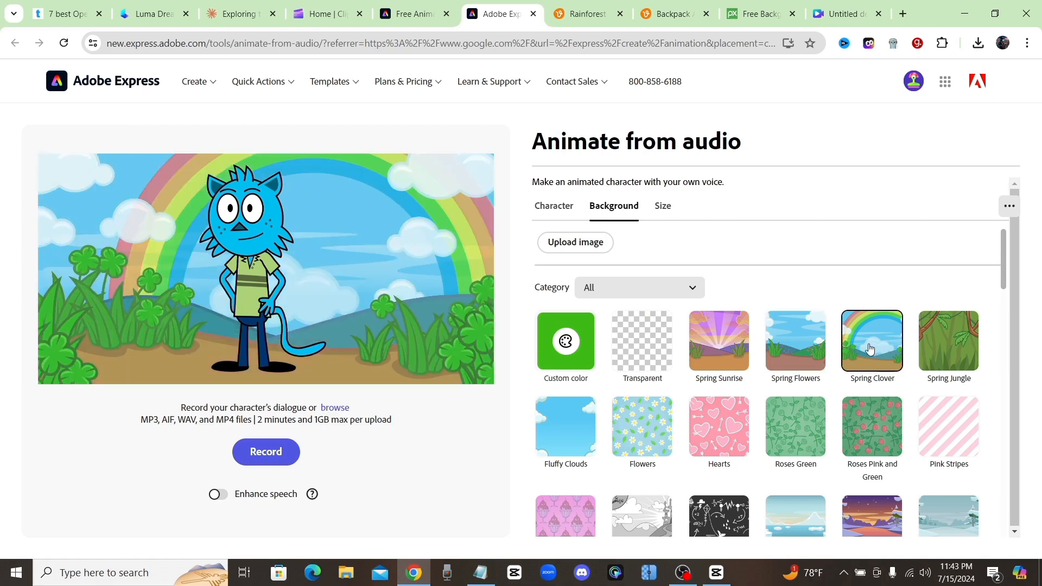
click(715, 345)
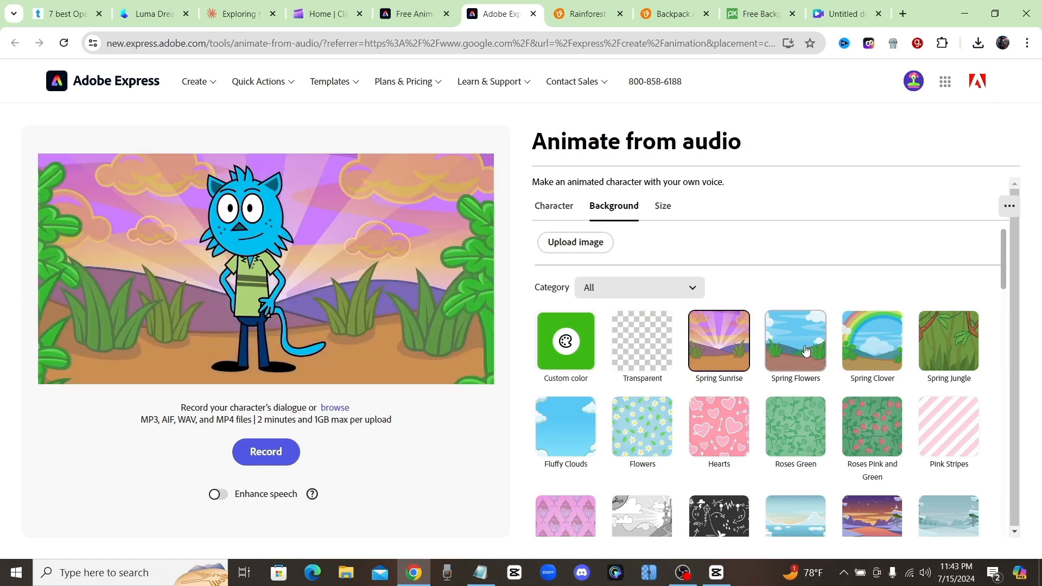
click(807, 352)
click(896, 343)
click(949, 341)
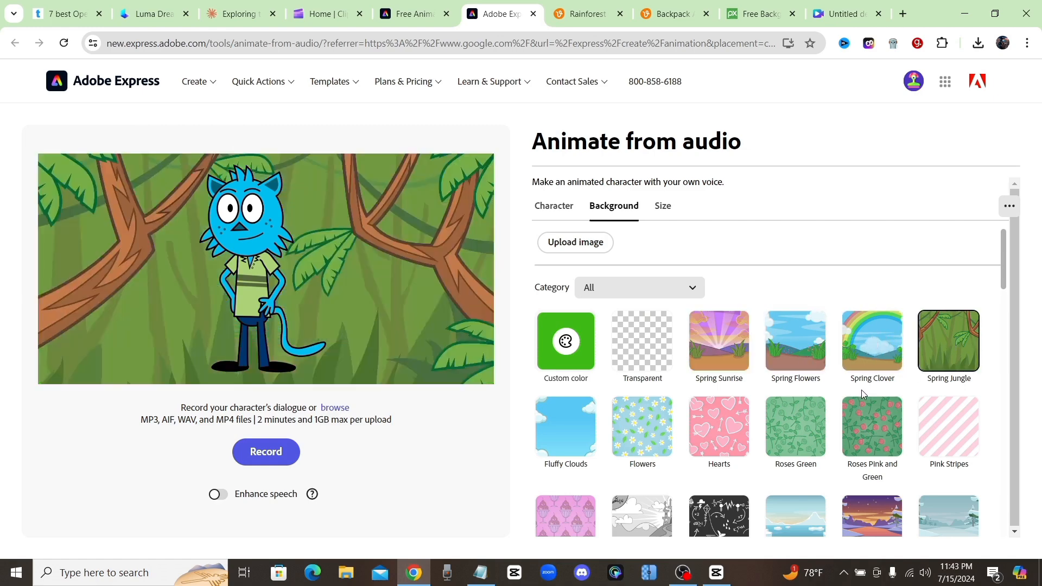
scroll(805, 437, down, 10)
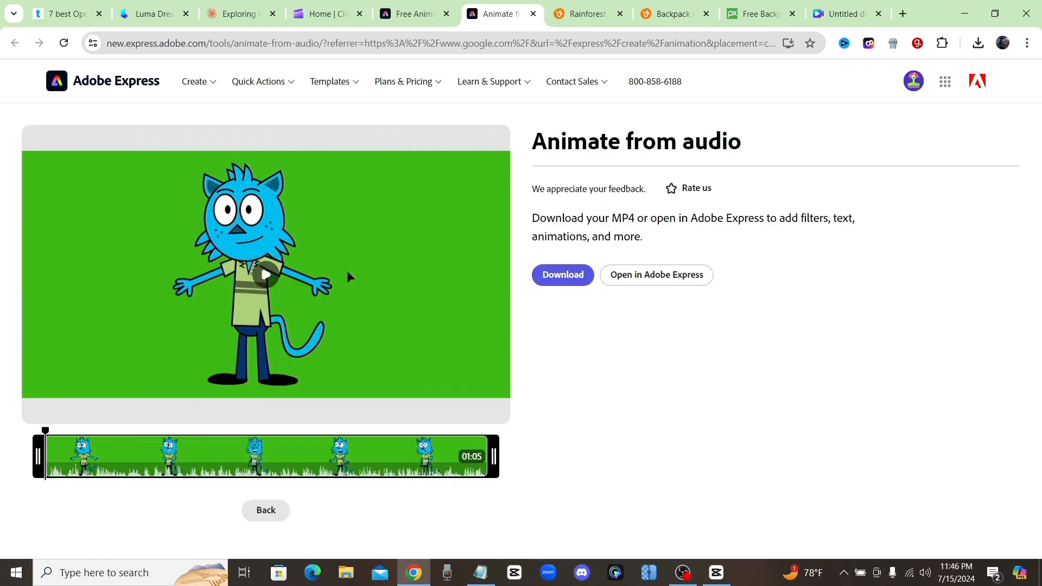
- Preview the generated talking cat animation on the green background and download it as an MP4
click(266, 275)
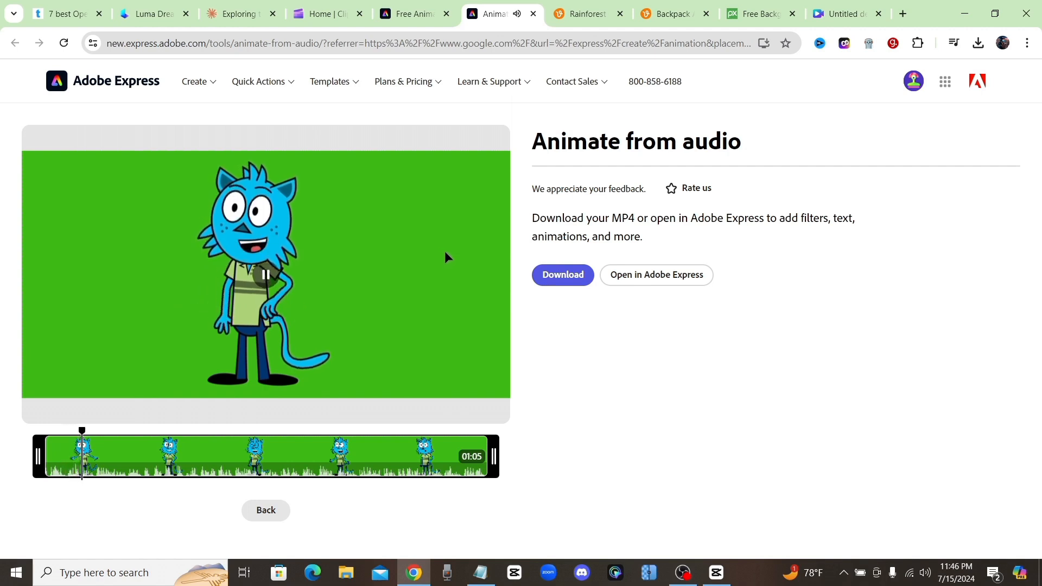
click(266, 276)
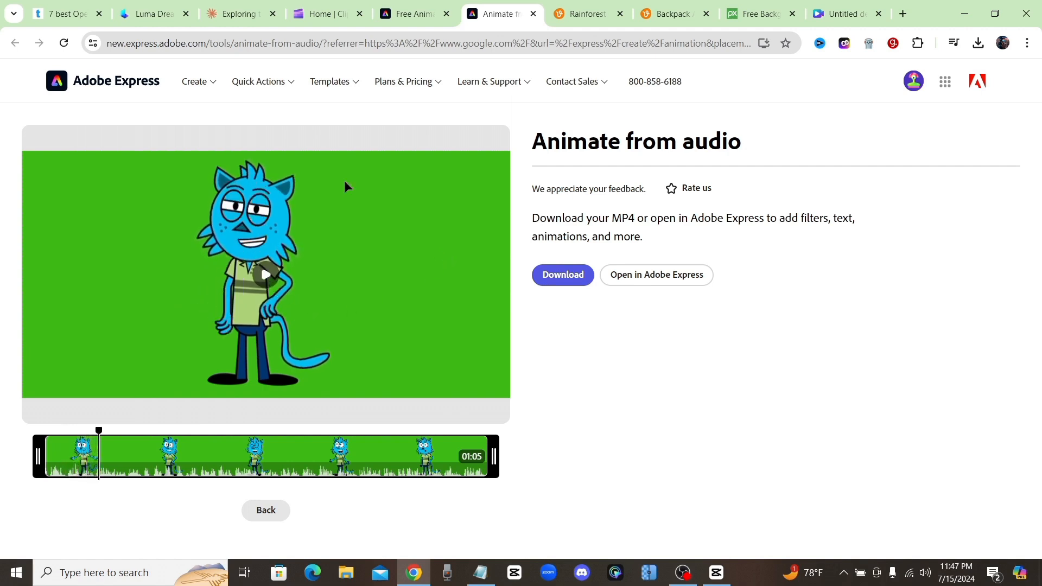
click(567, 280)
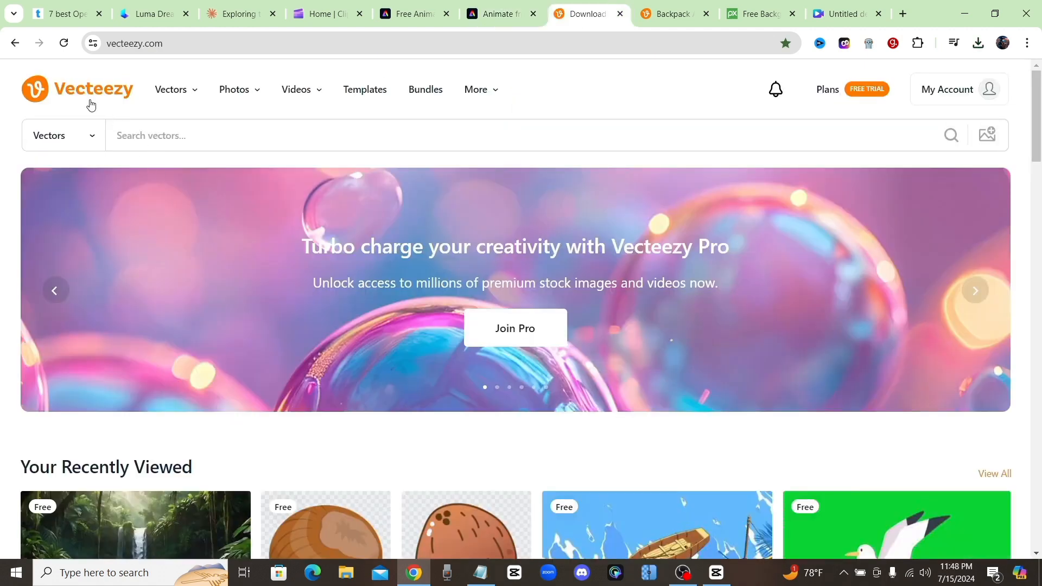
- On Vecteezy, set the content type to Videos and search for "rainforest animated"
click(142, 123)
click(54, 135)
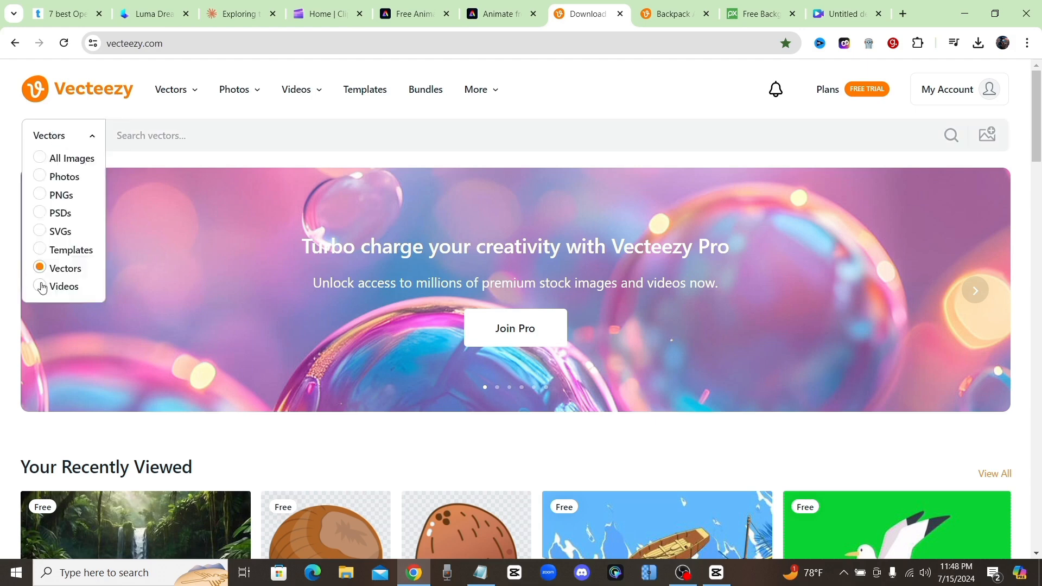
click(41, 287)
click(165, 141)
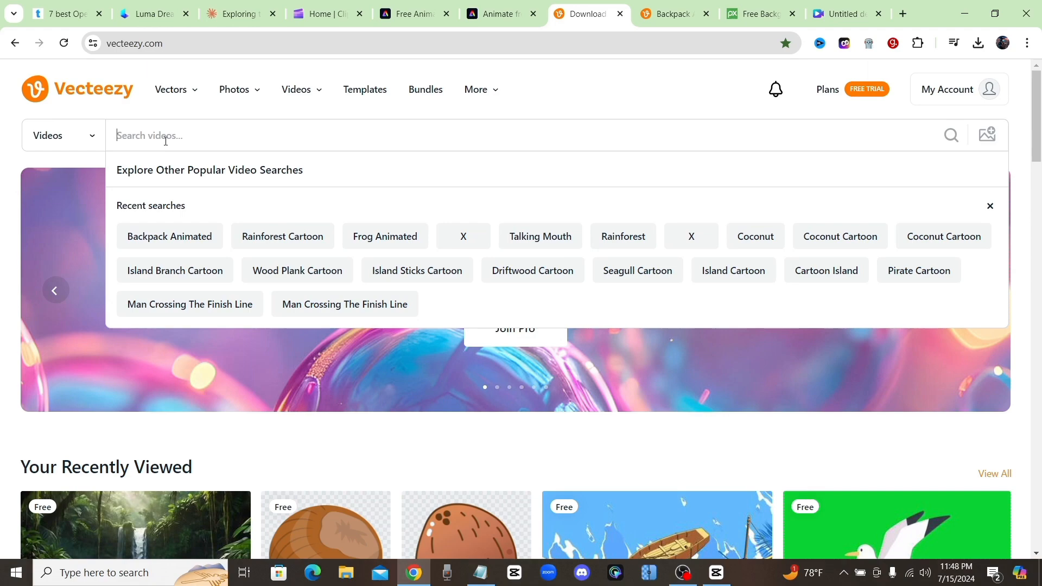
text(rainforest animated)
key(Return)
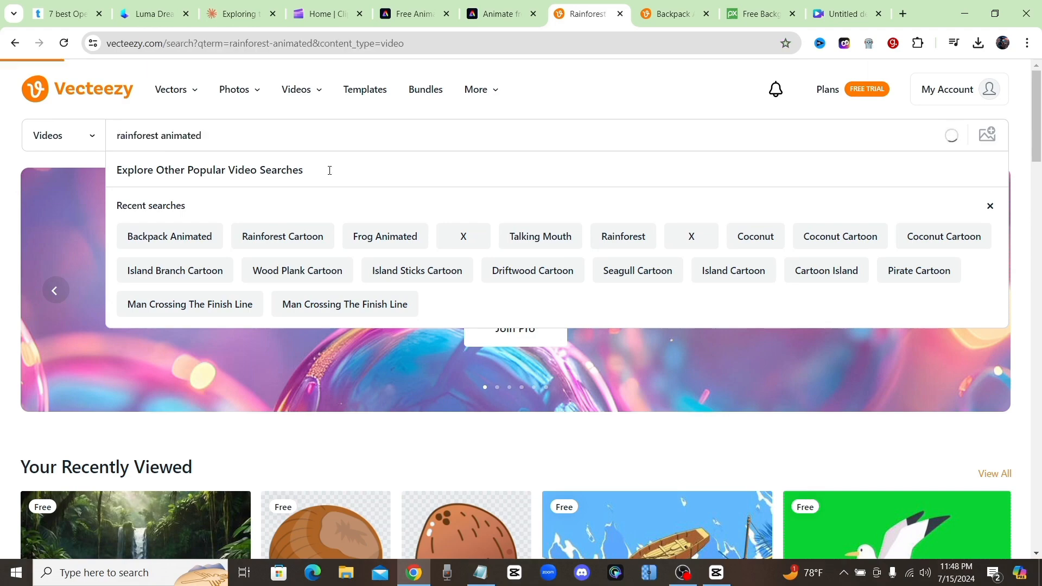
- Filter the rainforest video results to Free License and look through the clips offered
scroll(596, 353, down, 5)
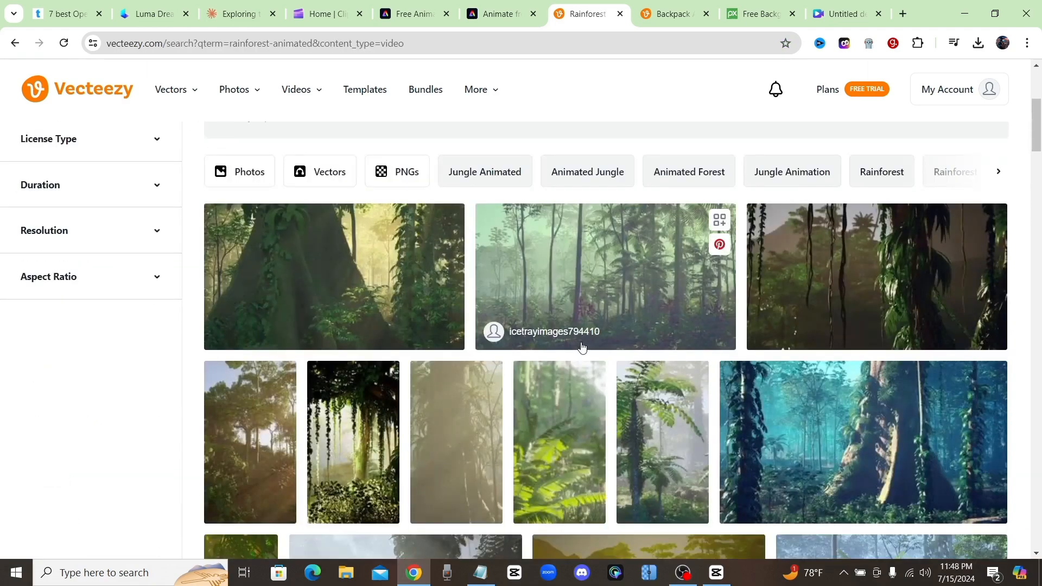
scroll(572, 342, up, 5)
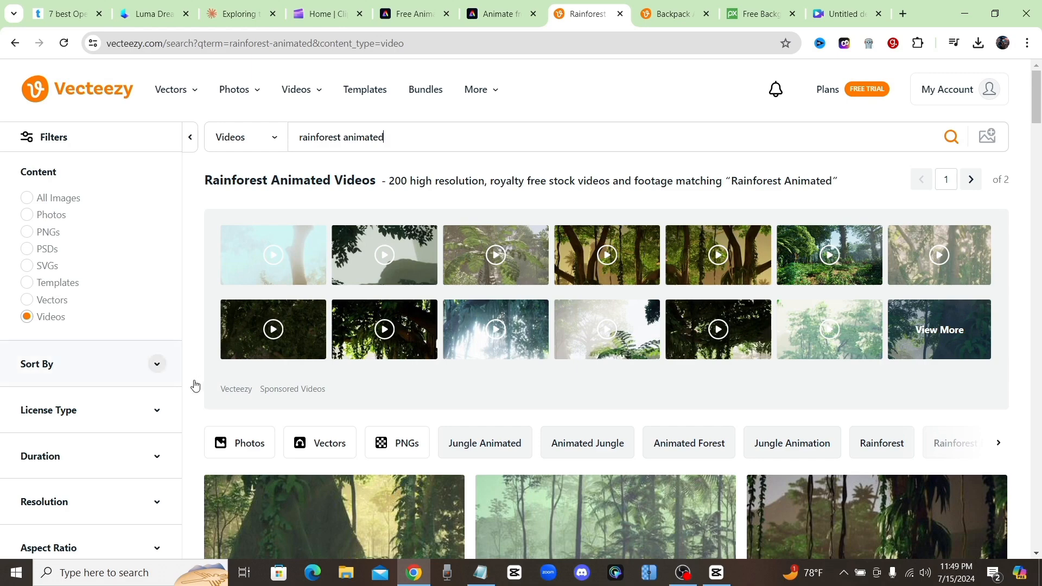
scroll(193, 385, down, 2)
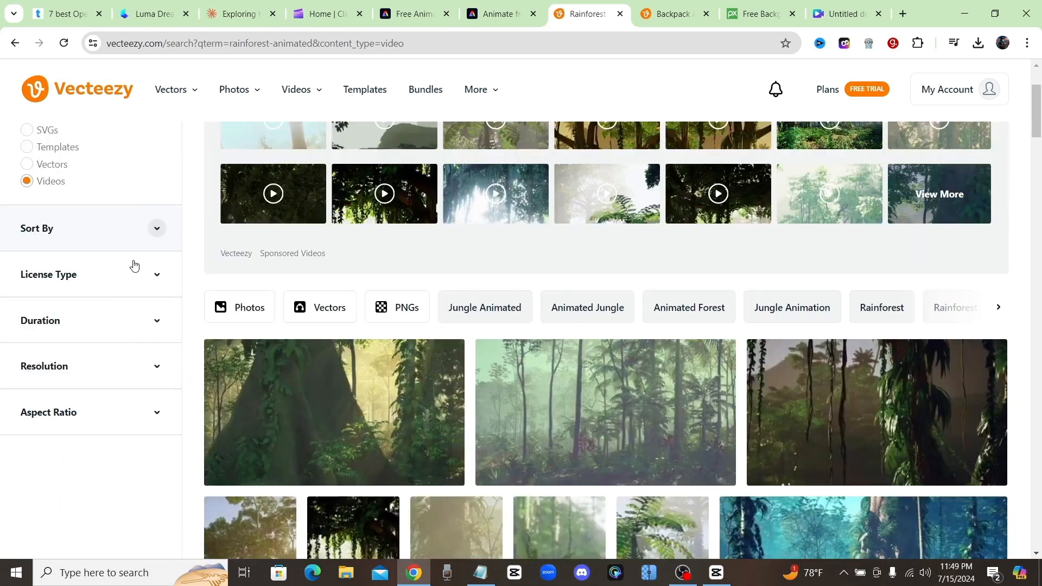
click(60, 277)
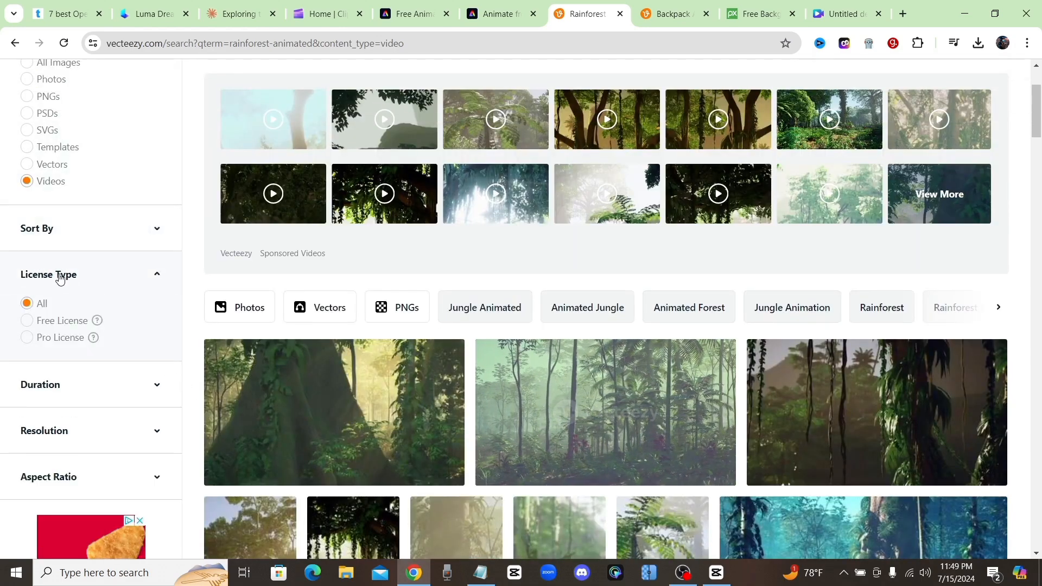
click(27, 321)
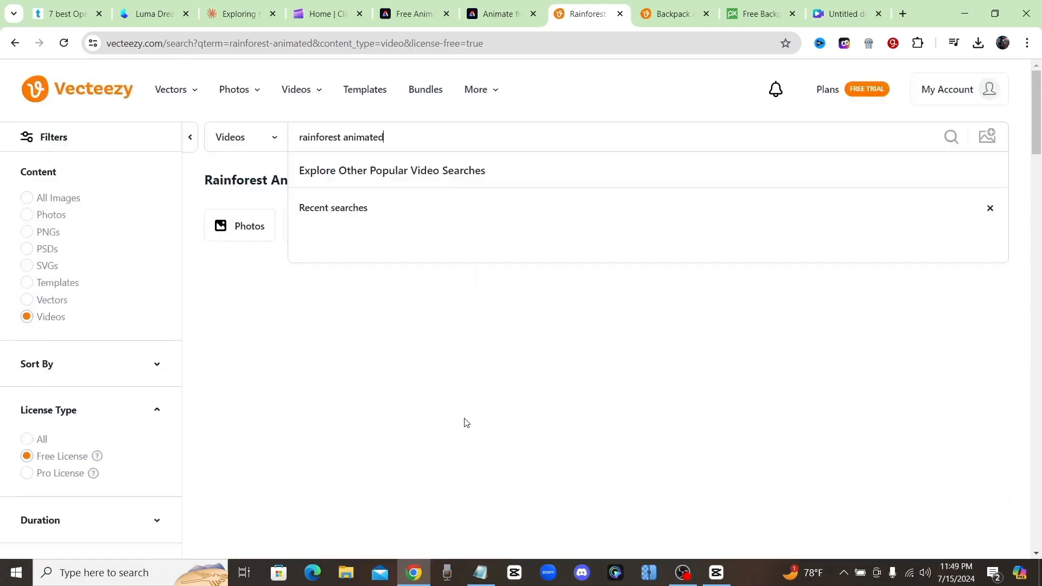
scroll(460, 344, down, 10)
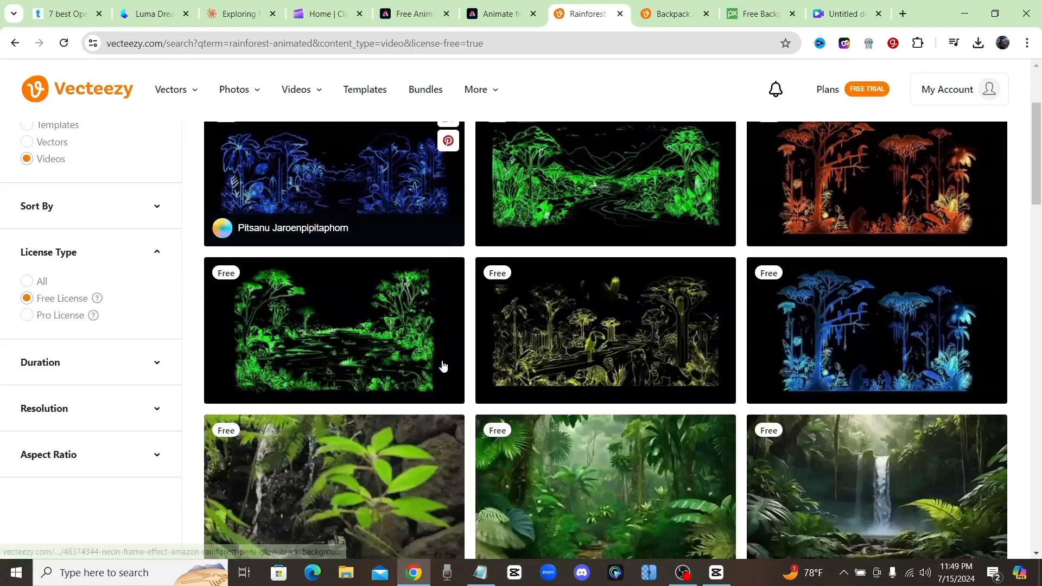
scroll(438, 351, up, 3)
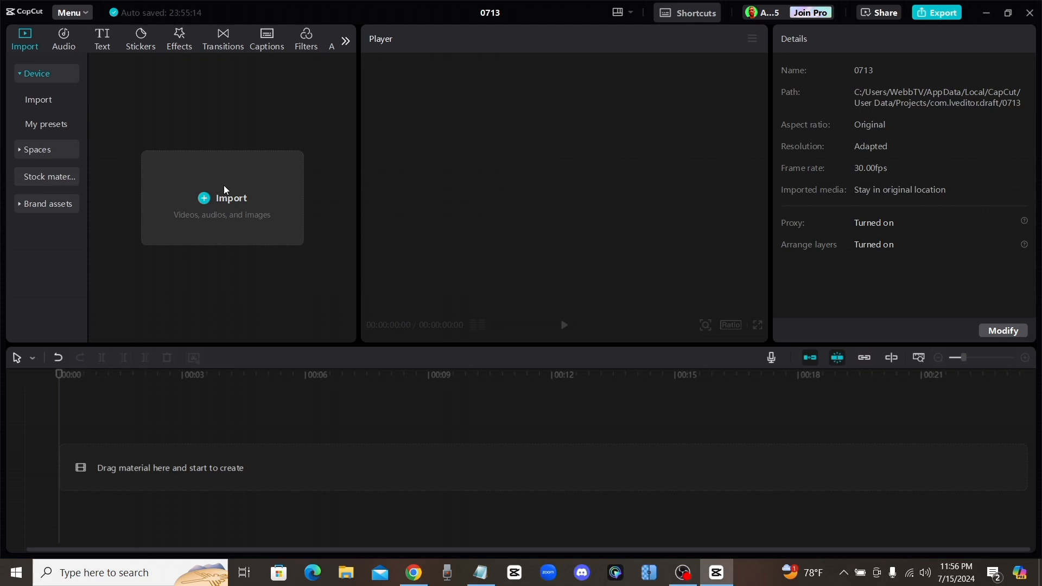
- In CapCut, import the green-screen cat animation and the rainforest clips from the Downloads folder
click(233, 195)
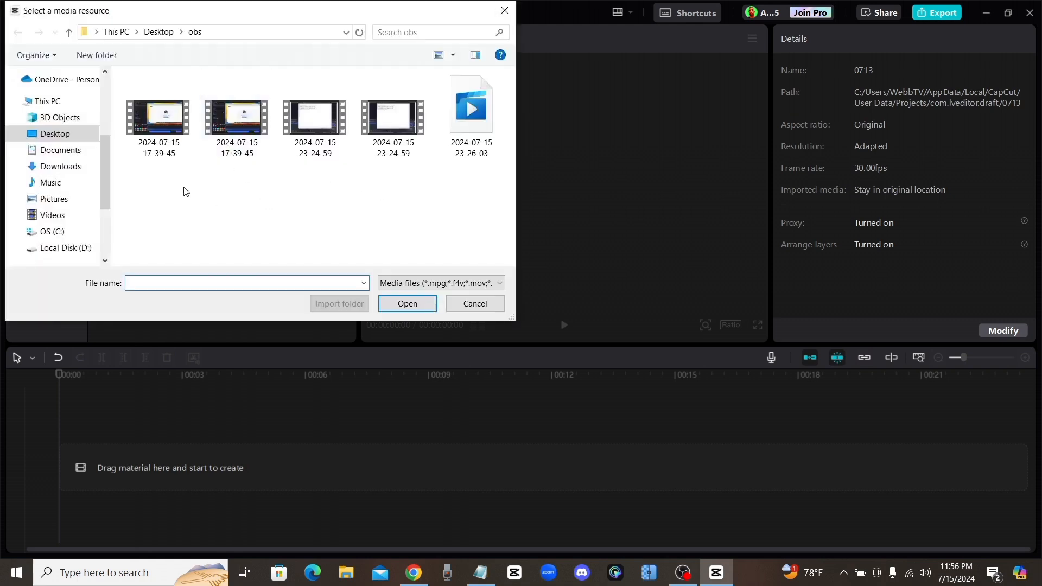
scroll(58, 163, up, 3)
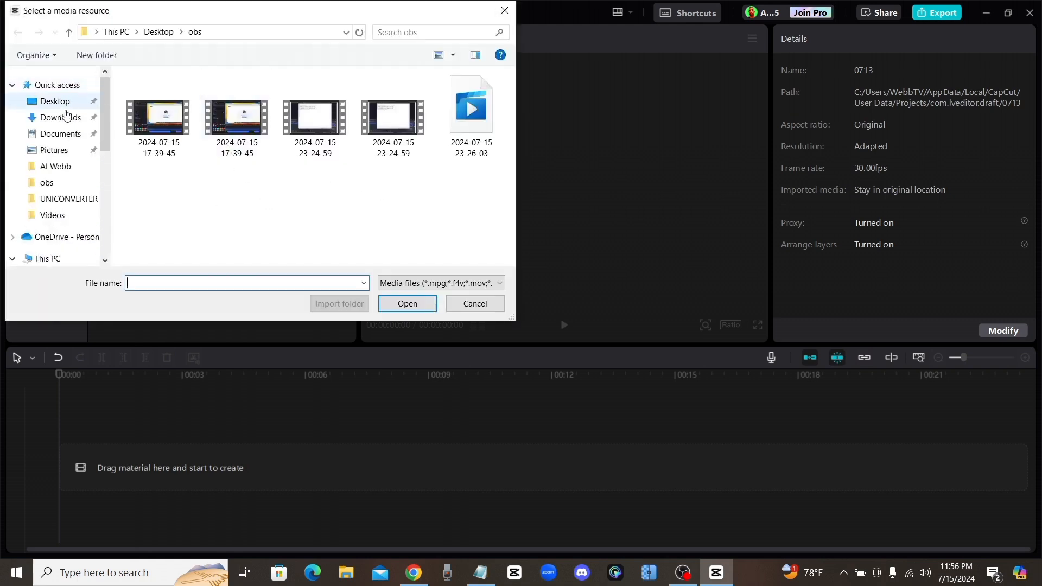
click(60, 118)
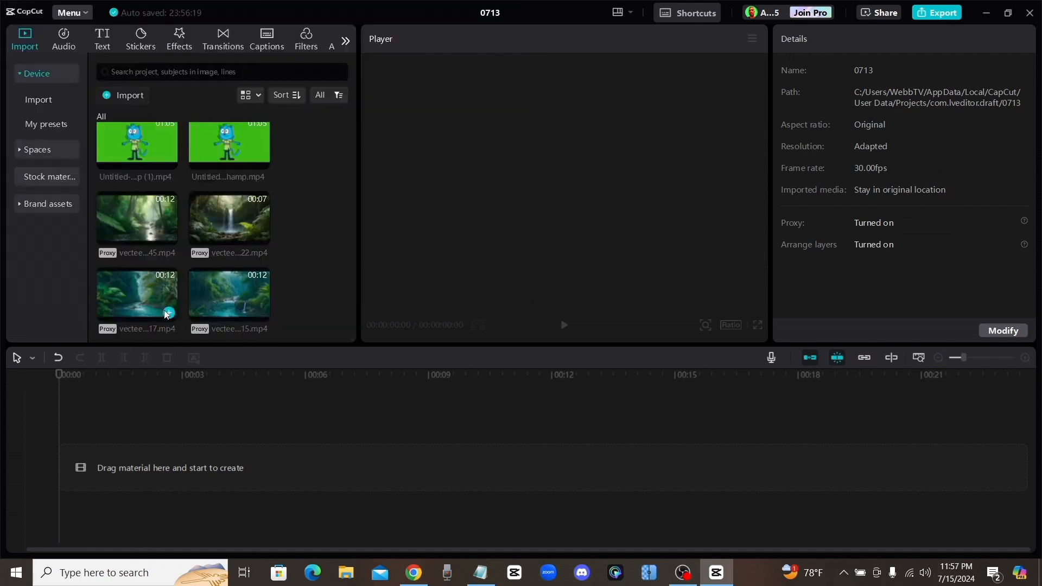
- Add the rainforest river clip to the main track and place the green-screen cat animation on the track above it
click(170, 313)
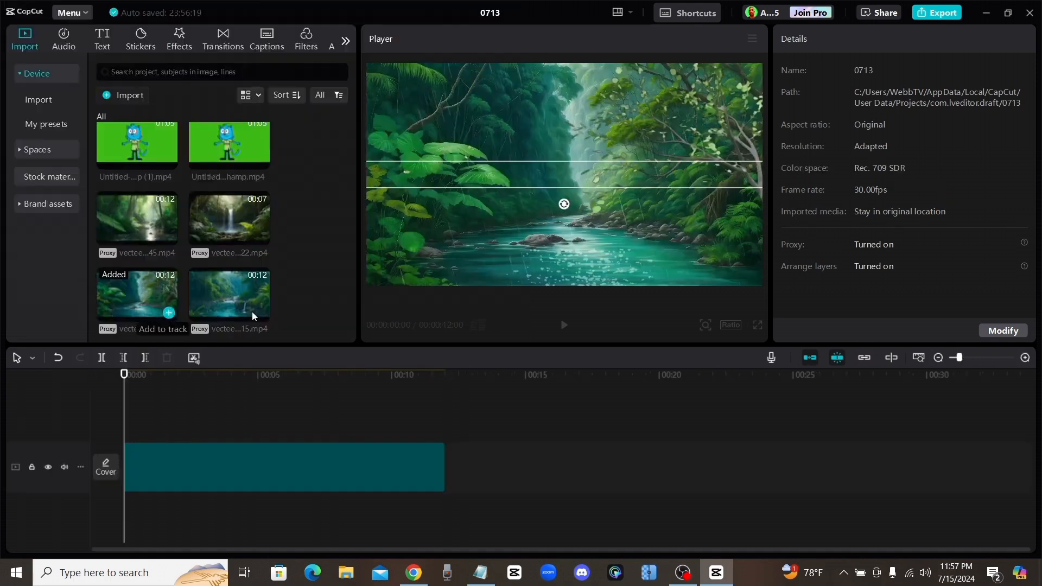
click(387, 411)
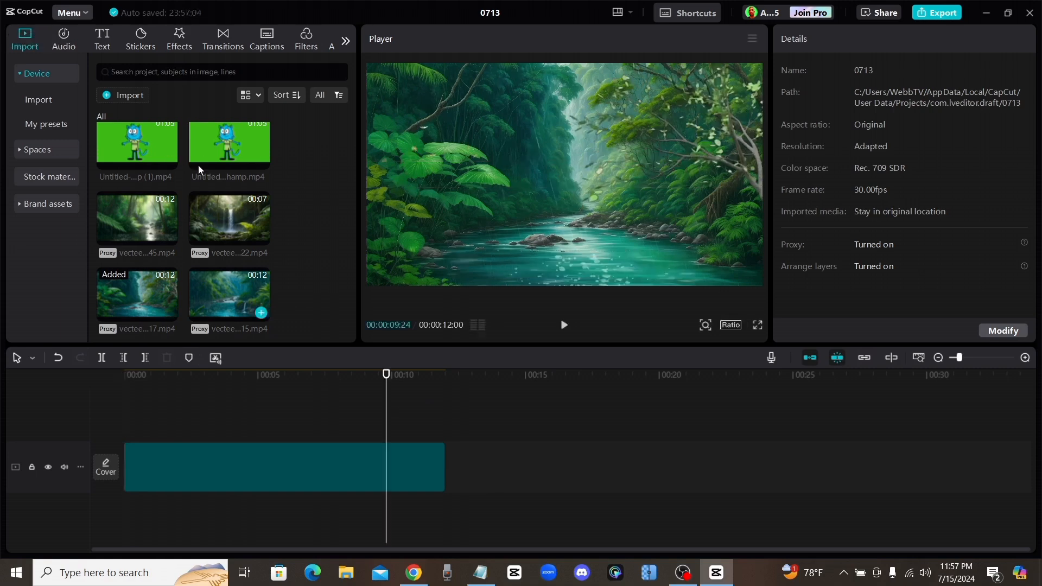
drag(238, 392, 157, 424)
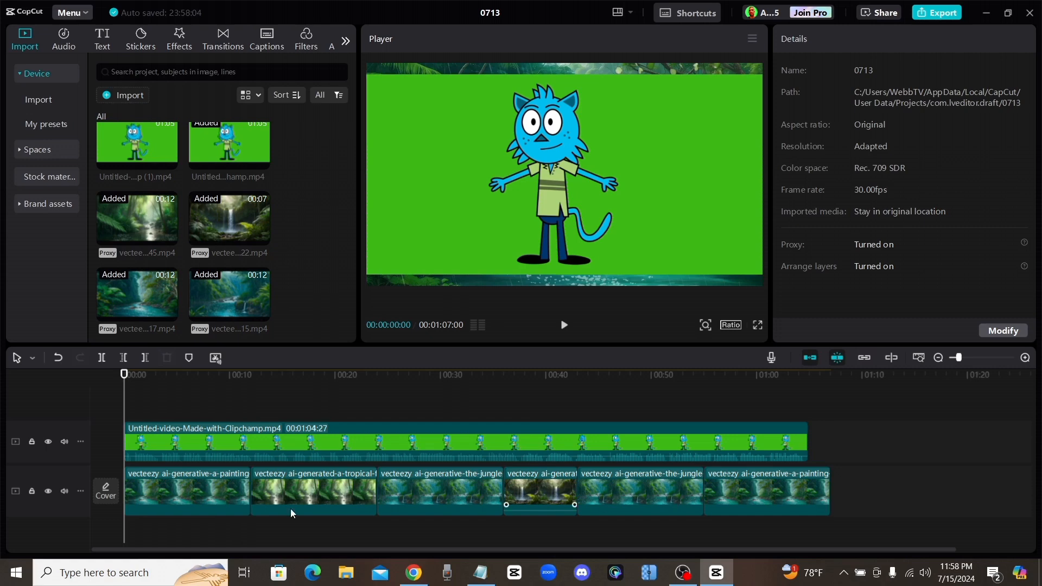
- Remove the cat clip's green background with Chroma key, sampling the green and setting the intensity to 41
drag(124, 376, 153, 379)
click(231, 438)
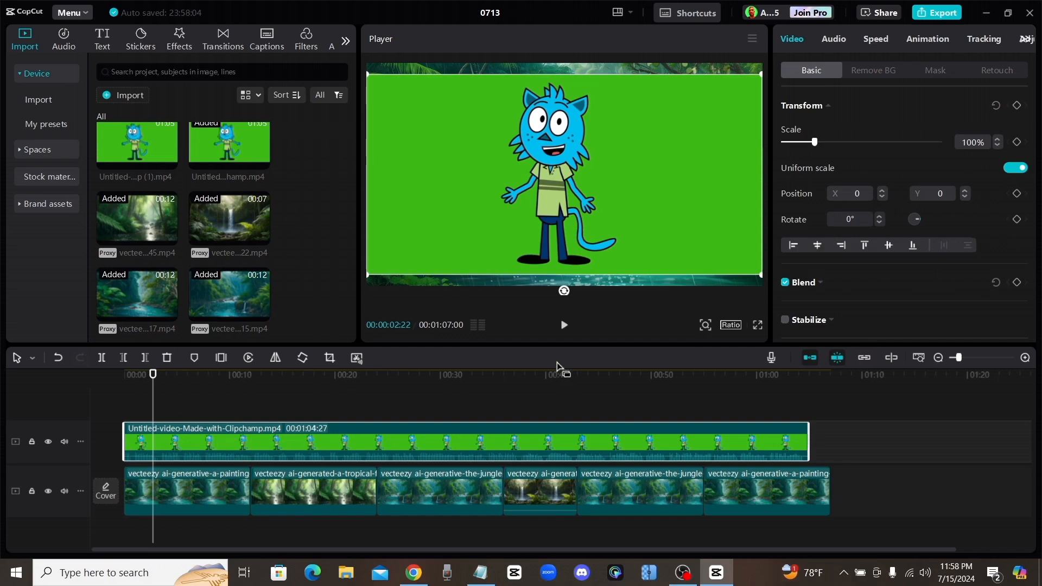
click(890, 70)
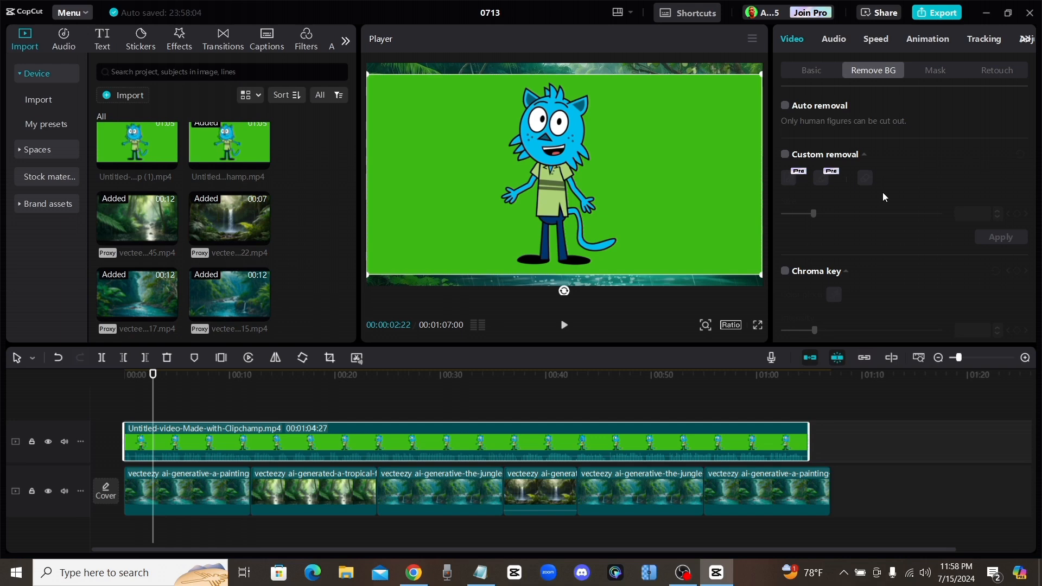
scroll(913, 145, down, 3)
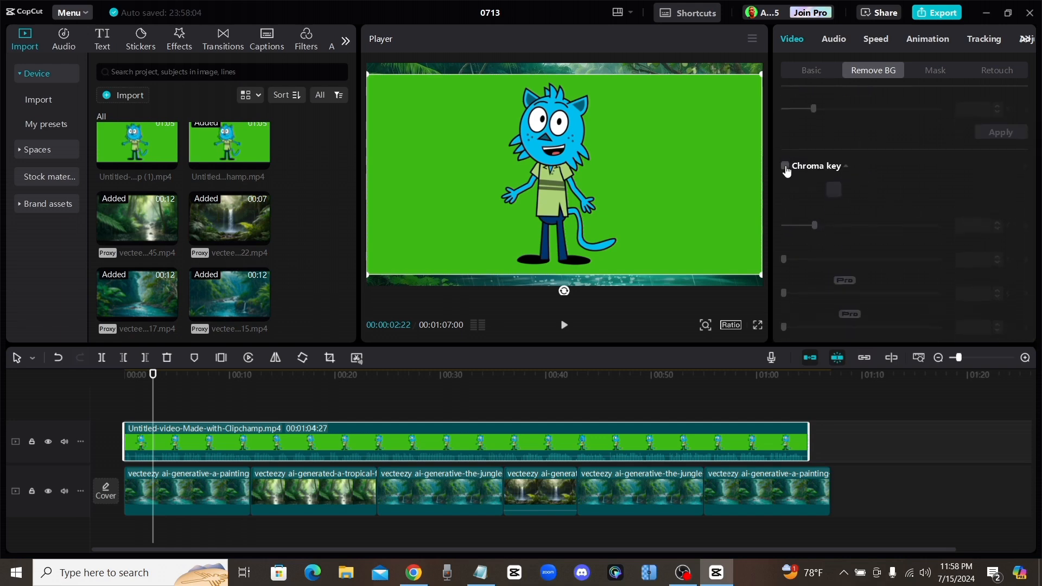
click(785, 166)
click(834, 190)
click(700, 153)
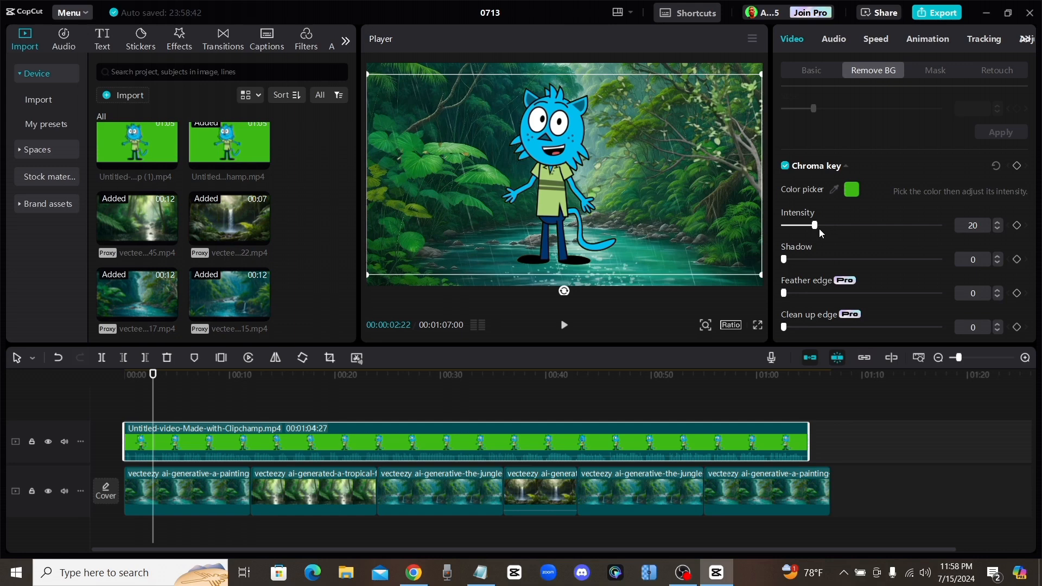
drag(819, 229, 842, 230)
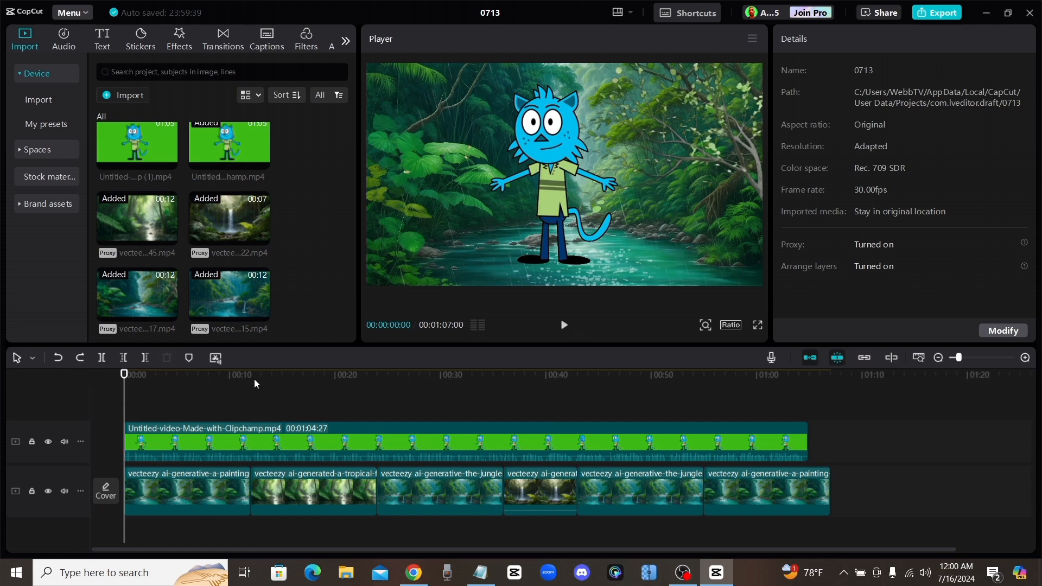
- Split the cat clip at 00:00:12:00, where the first rainforest background ends
mouse_move(255, 380)
mouse_down()
mouse_move(129, 391)
mouse_move(250, 386)
mouse_up()
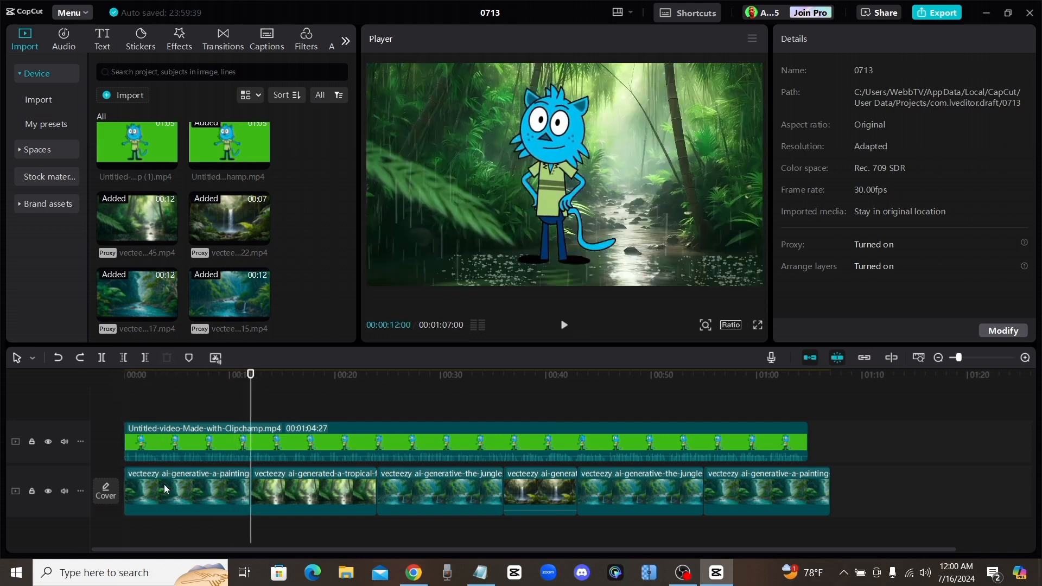
click(257, 438)
click(102, 358)
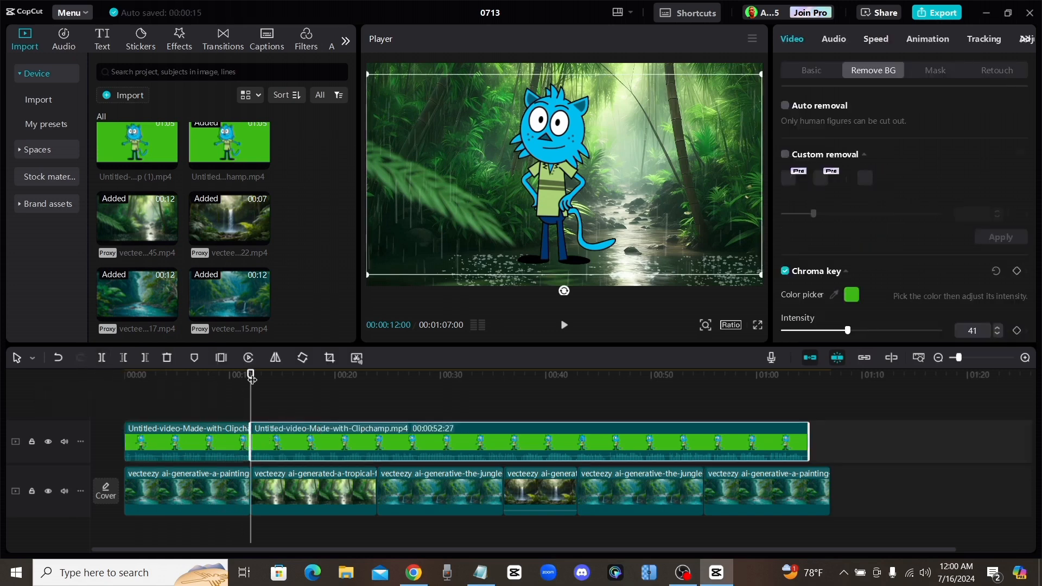
- Shrink the first cat segment to roughly half size and position the cat so it stands on the rock in the river
drag(250, 376, 143, 376)
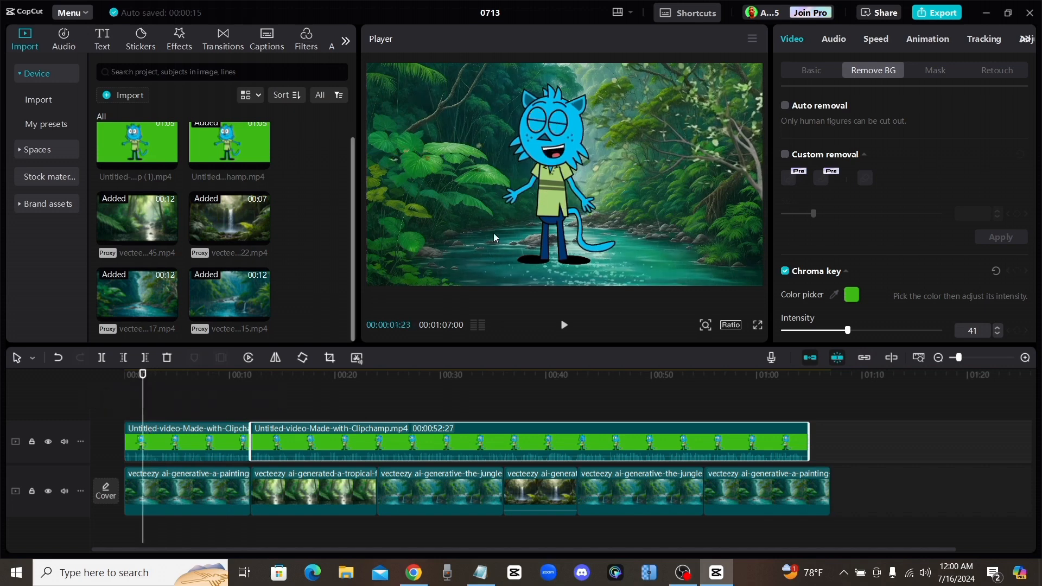
click(182, 443)
drag(772, 266, 635, 210)
drag(553, 177, 539, 185)
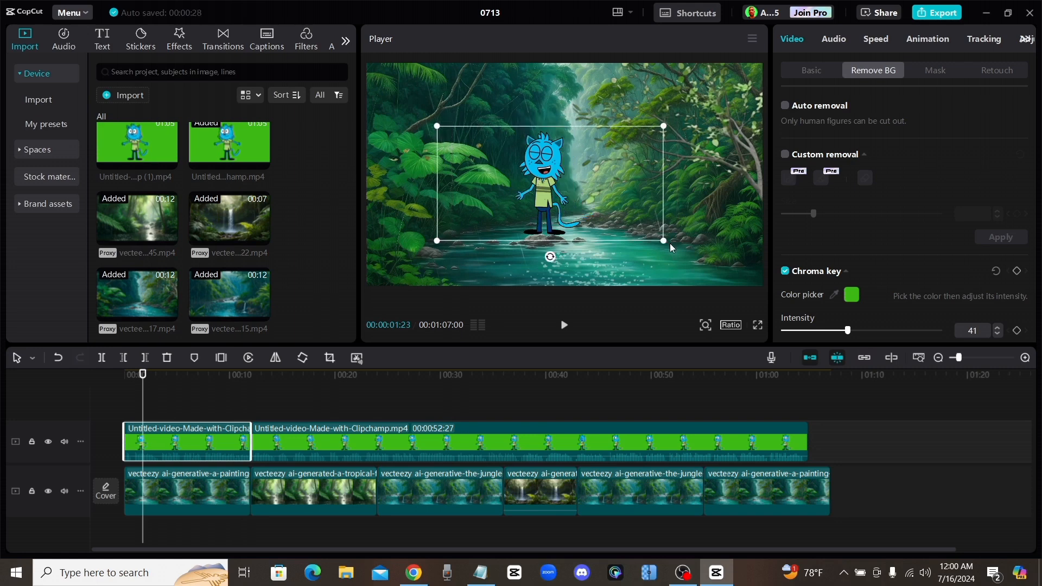
drag(665, 243, 655, 238)
drag(548, 173, 547, 181)
click(466, 260)
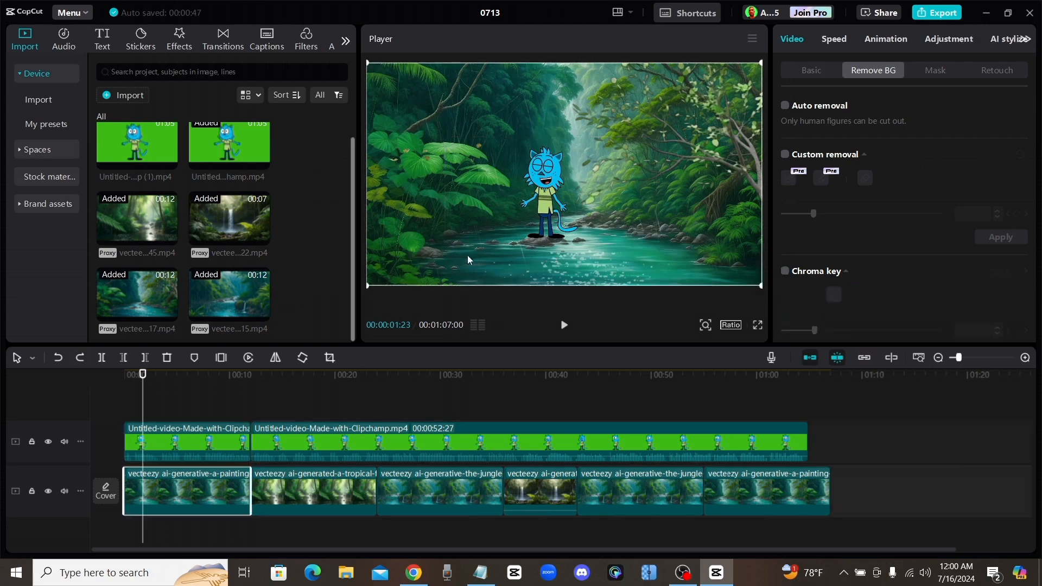
click(545, 178)
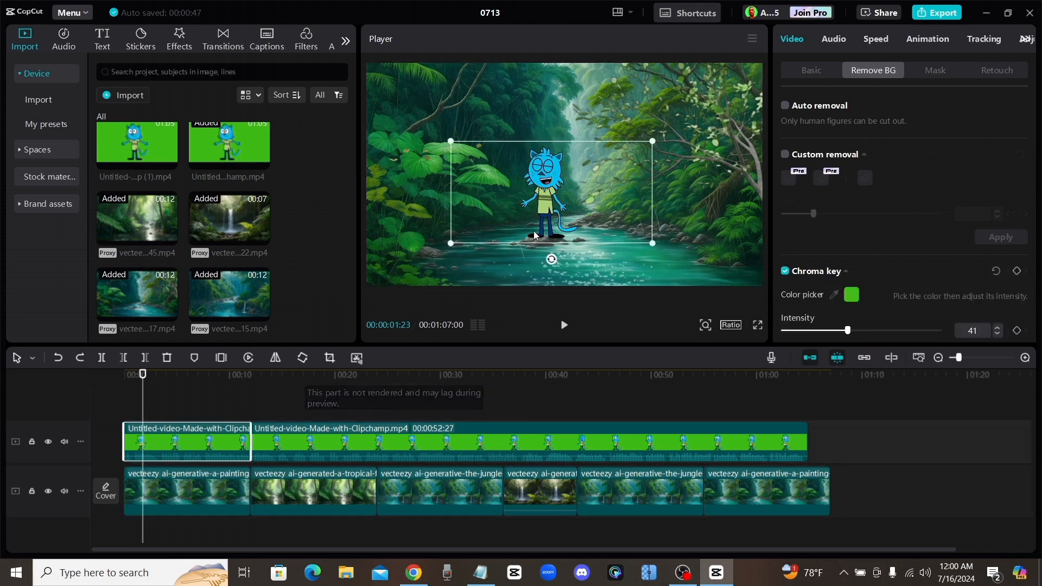
mouse_move(541, 219)
mouse_down()
mouse_move(539, 209)
mouse_move(544, 218)
mouse_up()
click(635, 270)
- Play the video from the beginning to check the cat's placement over the river background
drag(143, 374, 107, 374)
click(285, 402)
click(563, 325)
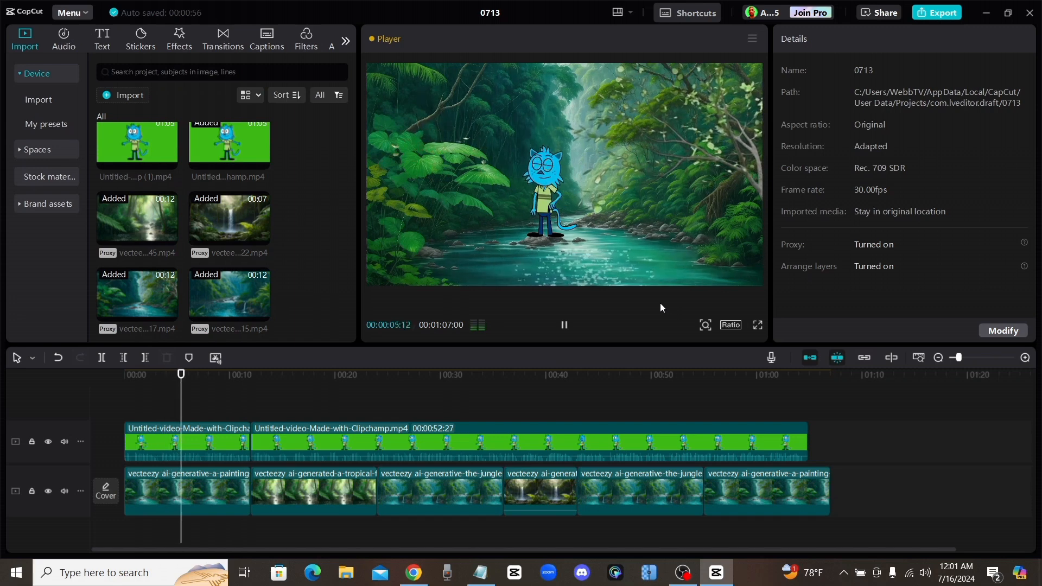
- Combine the first cat segment and the first river background into one compound clip
key(space)
key(Home)
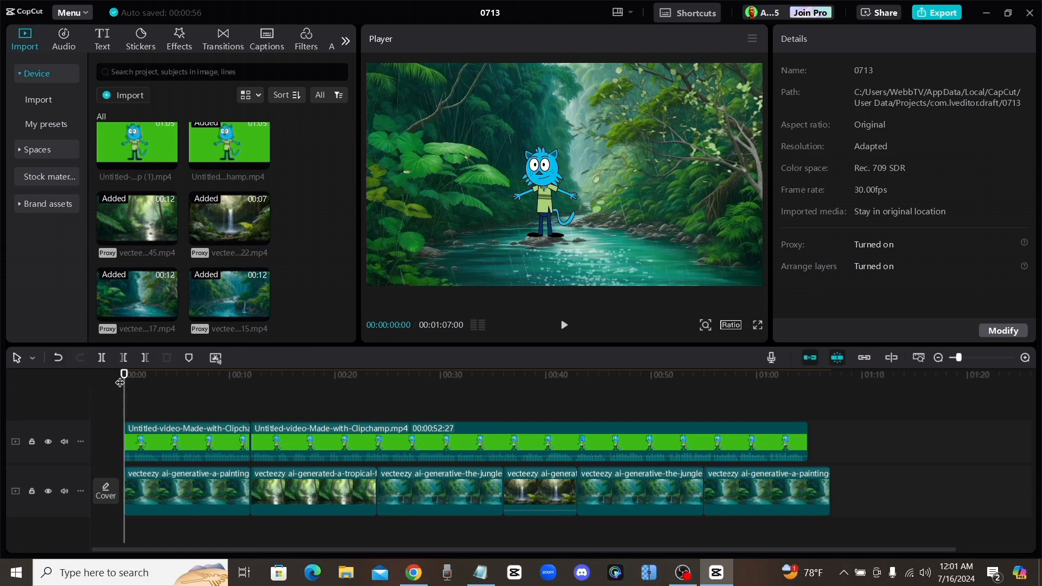
mouse_move(123, 375)
mouse_down()
mouse_move(170, 376)
mouse_move(111, 375)
mouse_up()
drag(171, 410, 168, 513)
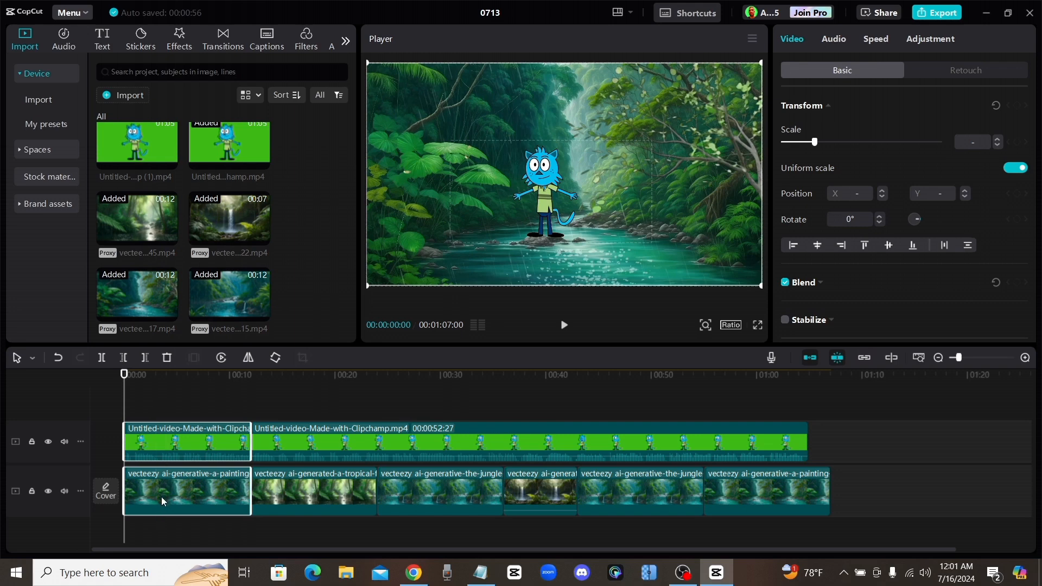
right_click(163, 492)
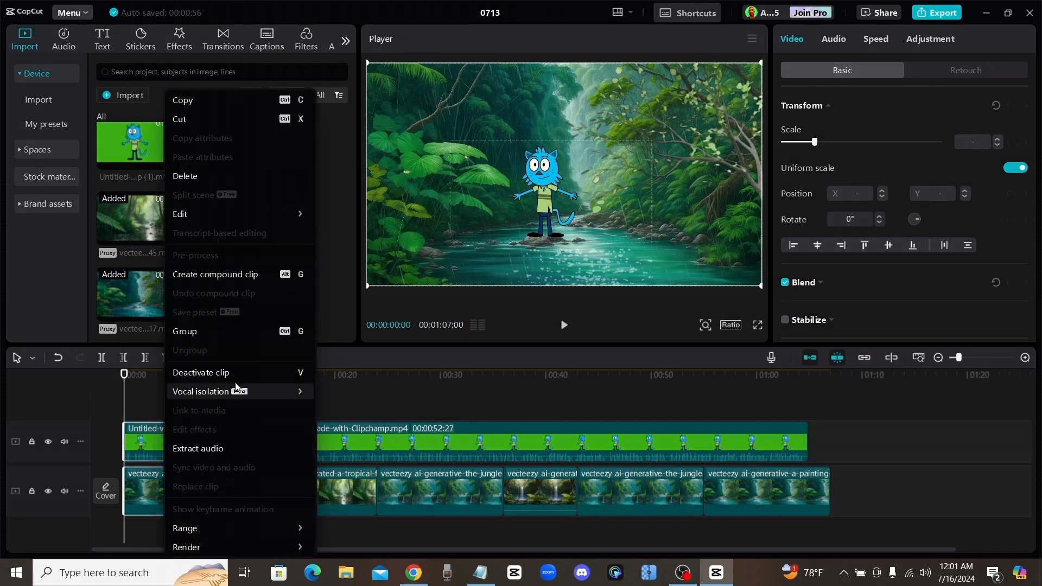
click(216, 275)
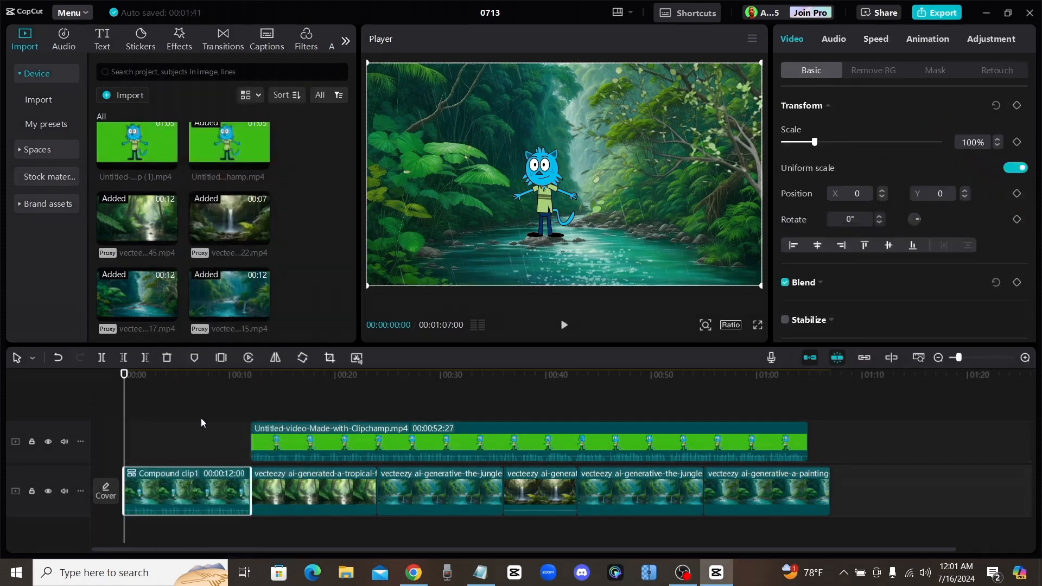
click(198, 419)
- Animate a zoom-in on the first compound clip with a transform keyframe at its start and a 142% scale keyframe at 00:00:11:04
drag(197, 375, 104, 382)
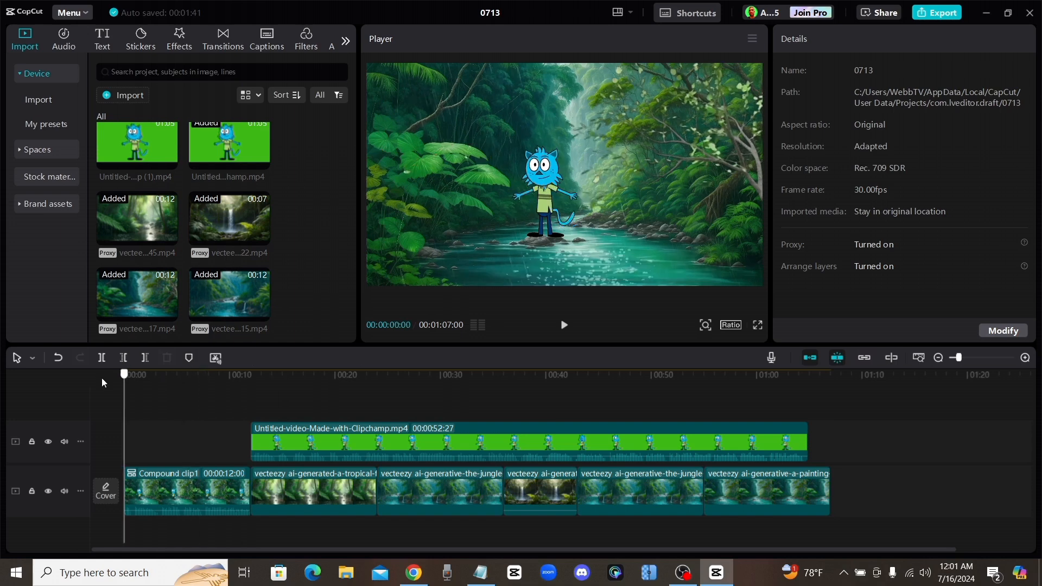
click(193, 496)
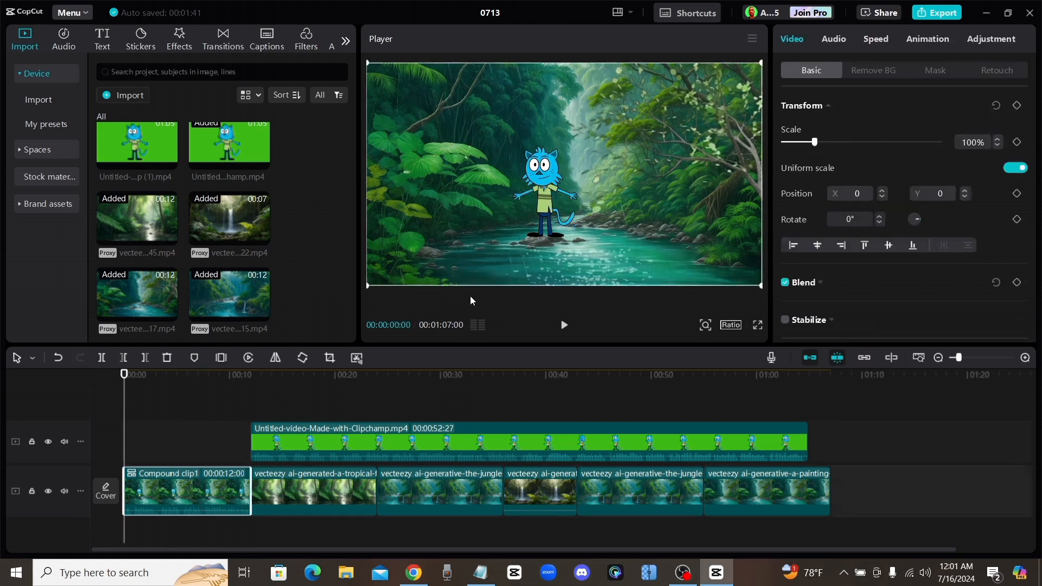
click(1018, 107)
drag(125, 374, 242, 390)
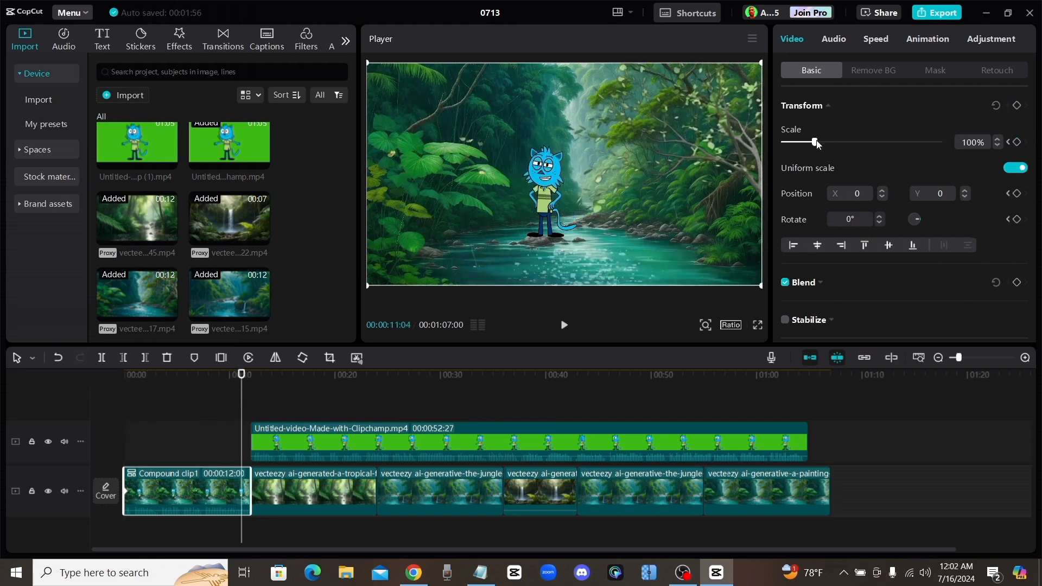
mouse_move(816, 143)
mouse_down()
mouse_move(841, 147)
mouse_move(827, 143)
mouse_up()
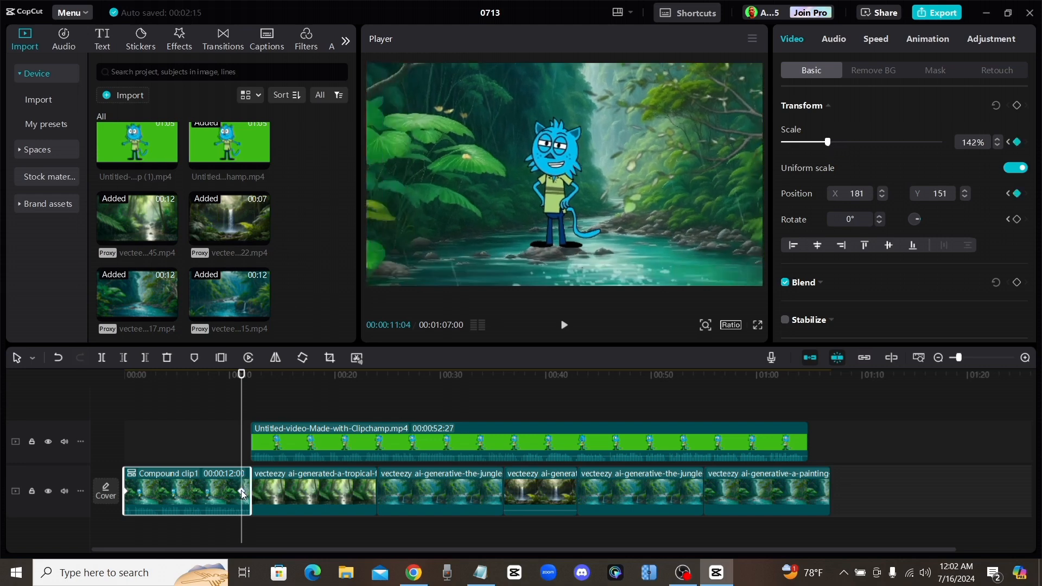
- Play and scrub through the first compound clip to check the zoom-in on the cat
drag(239, 375, 15, 375)
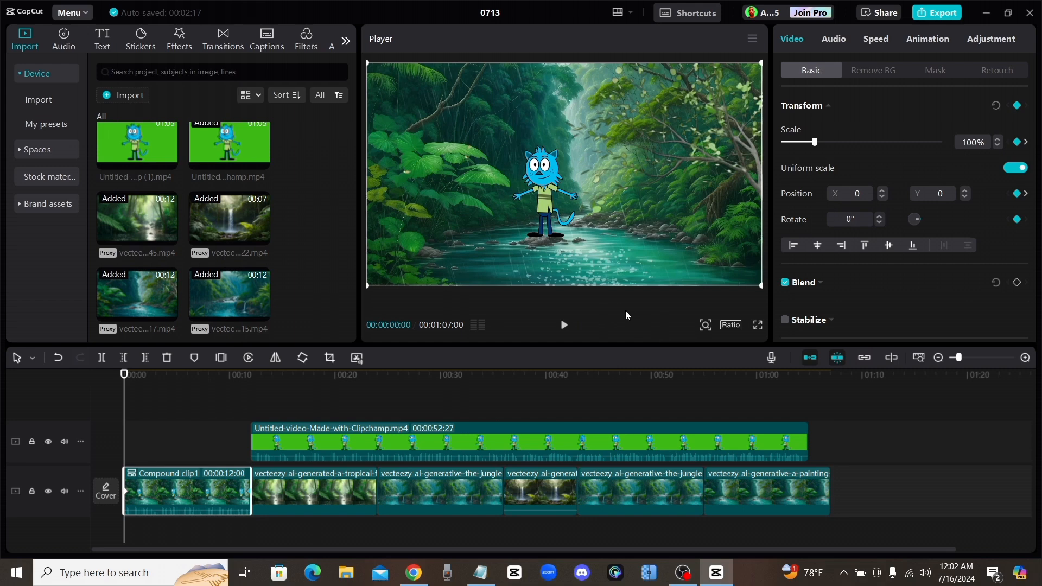
click(574, 324)
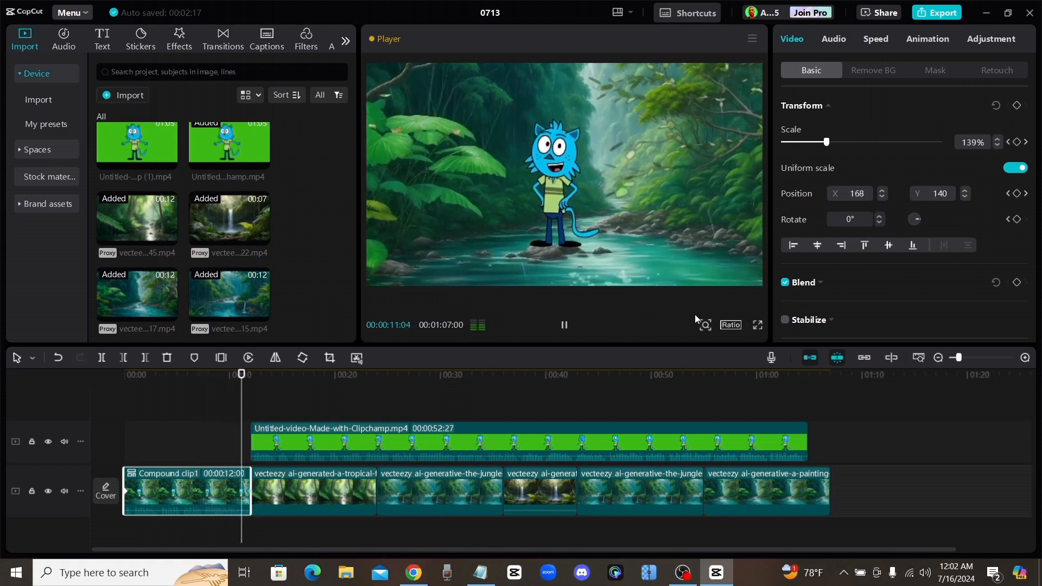
click(564, 325)
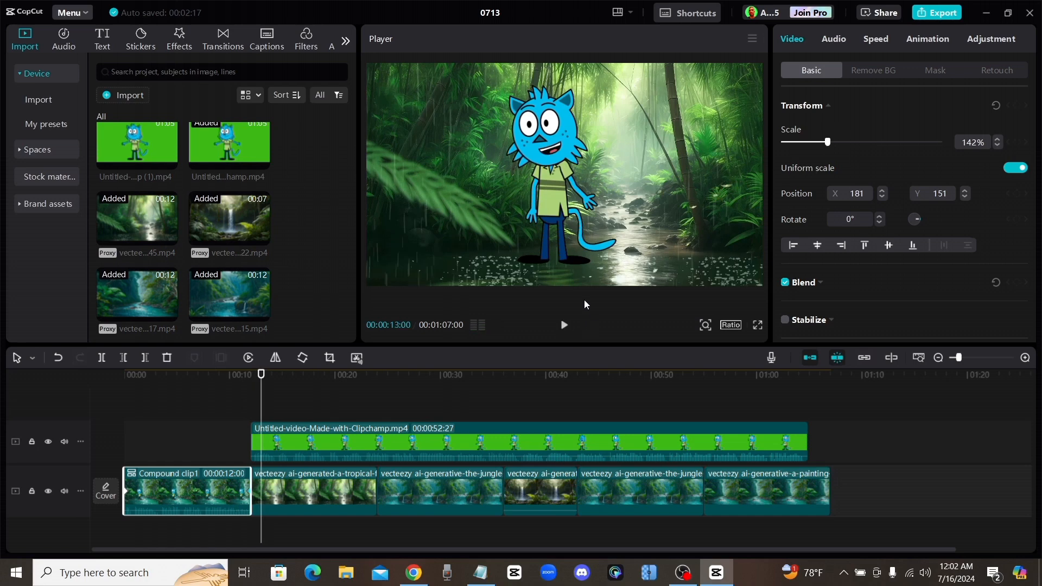
drag(157, 374, 15, 383)
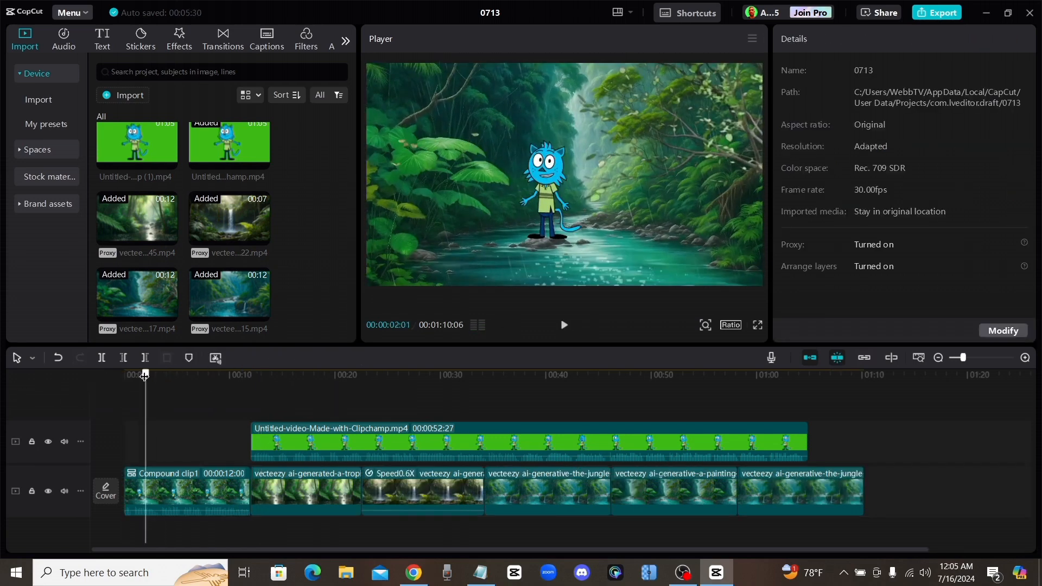
drag(144, 376, 270, 383)
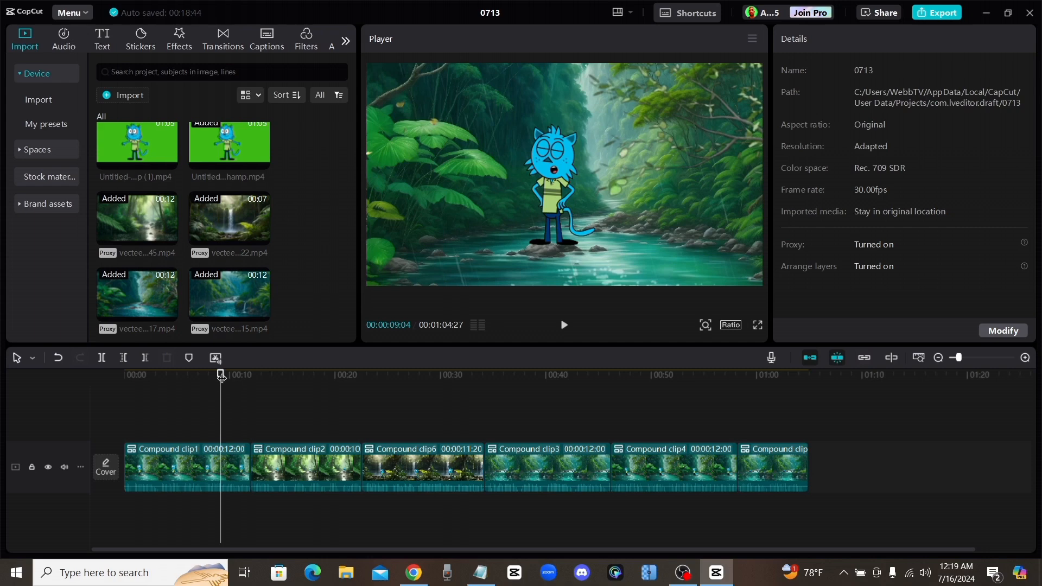
drag(221, 376, 234, 404)
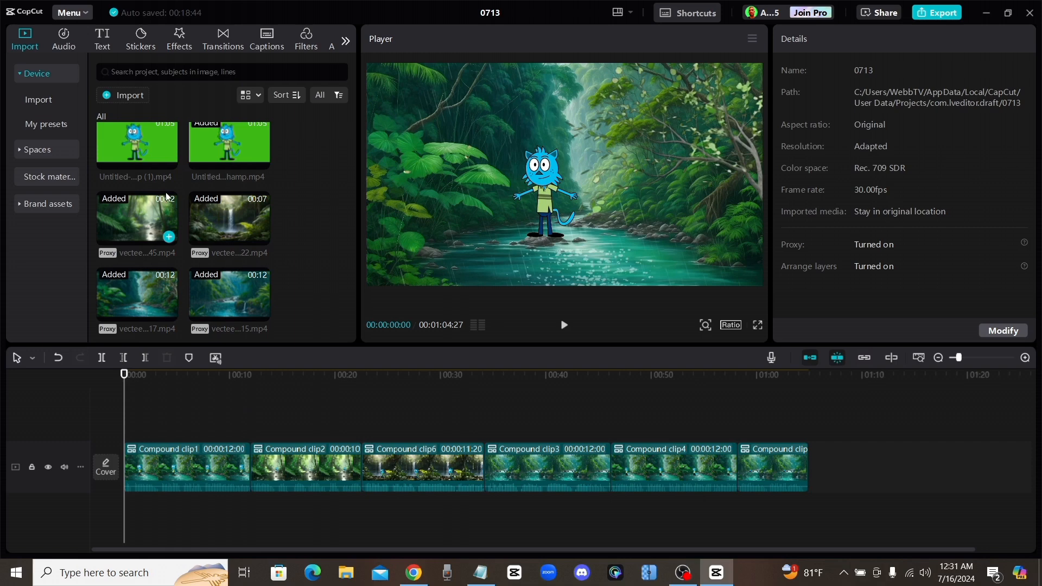
- Search the music library for "rainforest" and add Rainforest Sounds / Animal Calls(201647) under the clips at the start of the timeline
click(63, 41)
click(164, 73)
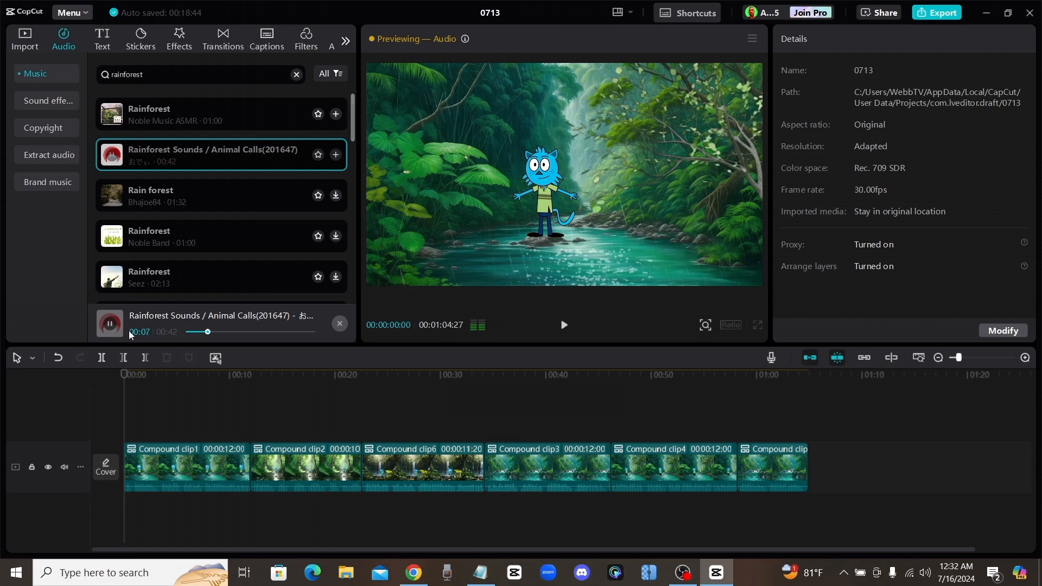
click(112, 325)
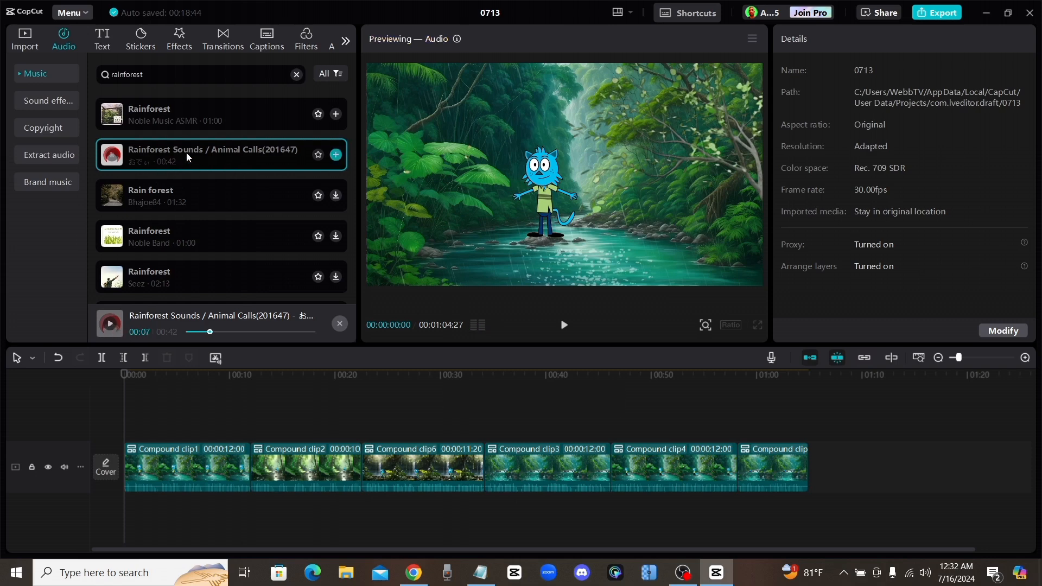
drag(171, 159, 121, 518)
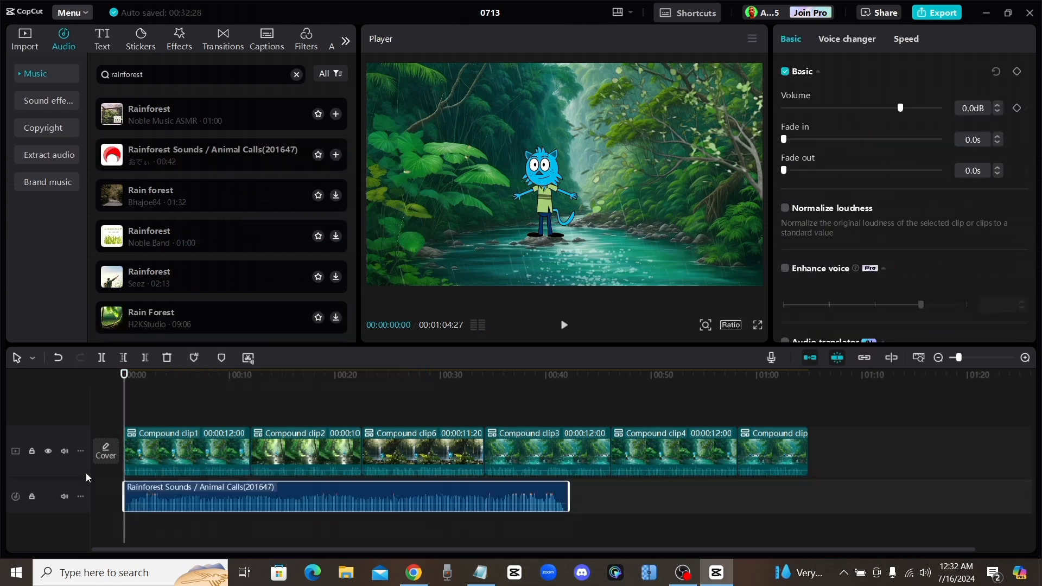
- Place a second copy of the rainforest sound after the first and lower the rainforest audio volume to -19.9 dB
right_click(388, 495)
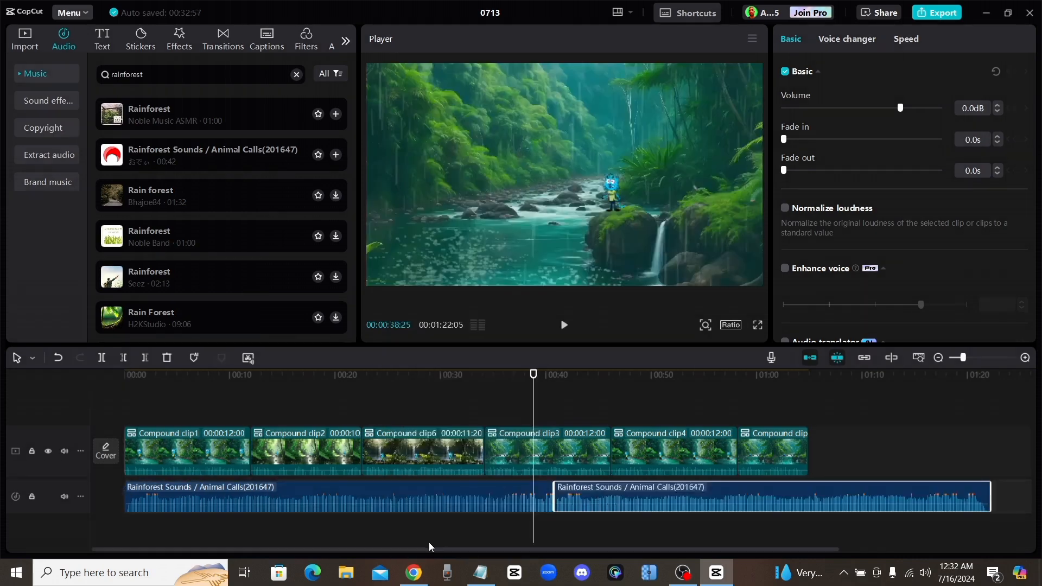
drag(450, 503, 448, 511)
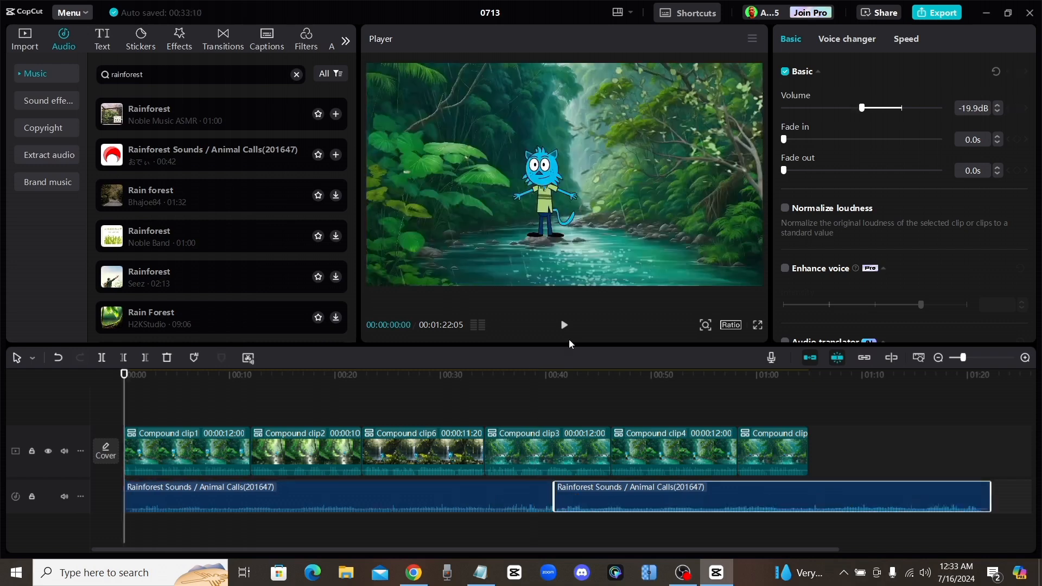
click(569, 329)
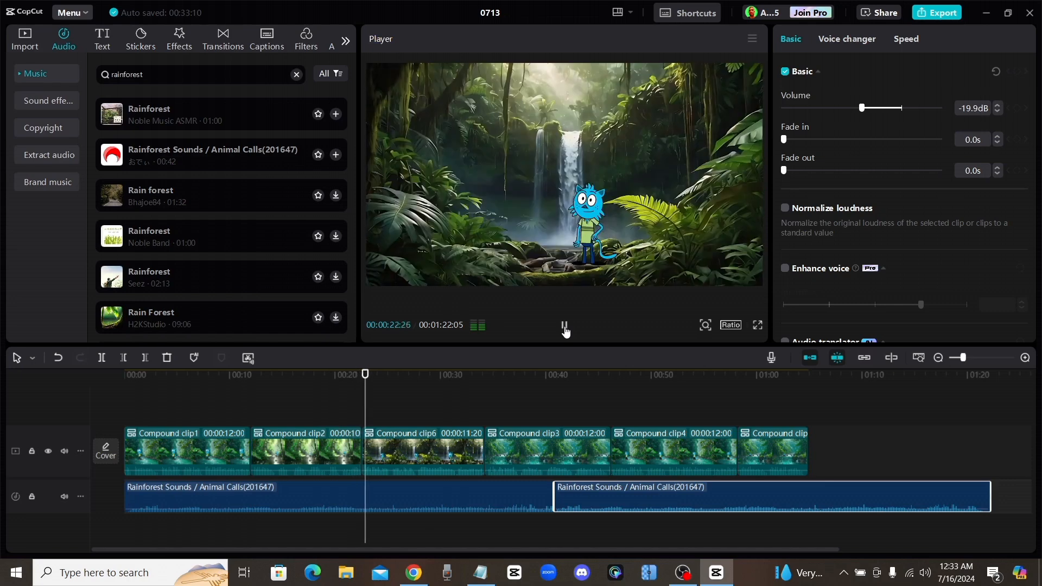
click(565, 327)
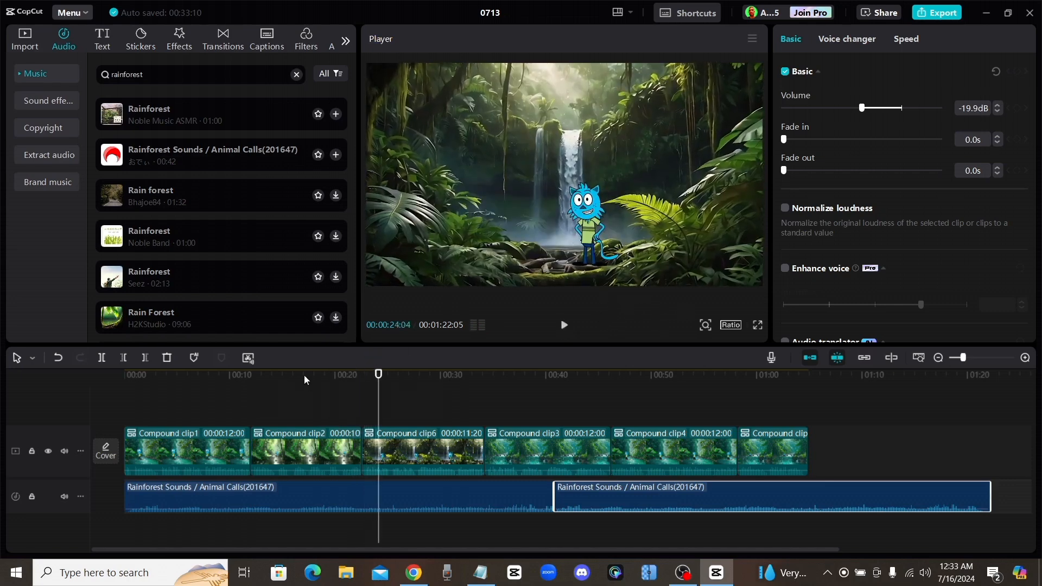
- Search the music library for "waterfall" and add Natural sounds recorded near a waterfall(1370272) on a new audio track at 00:00:14:08
drag(304, 375, 275, 382)
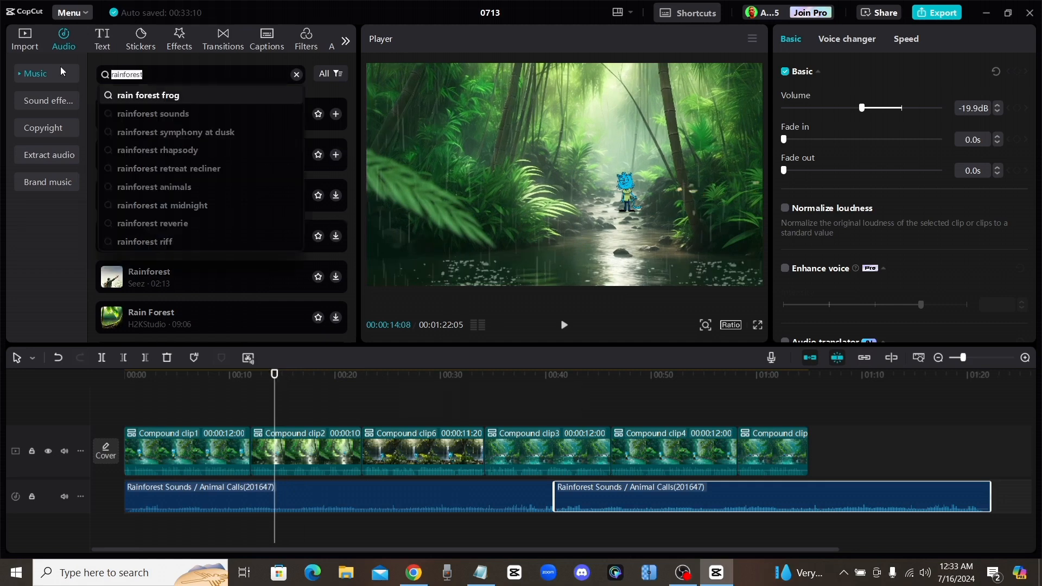
text(waterfall)
key(Return)
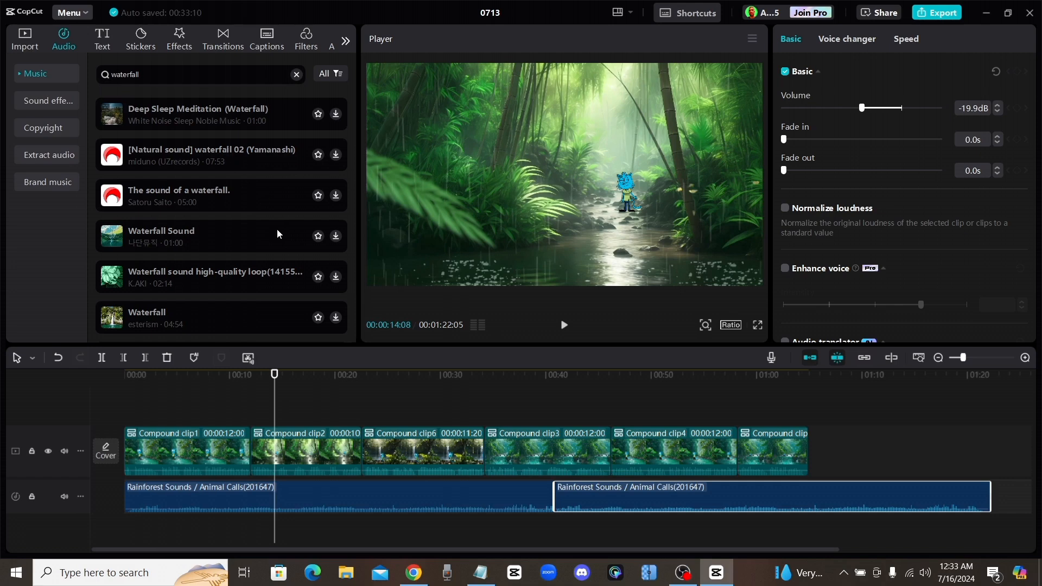
click(293, 231)
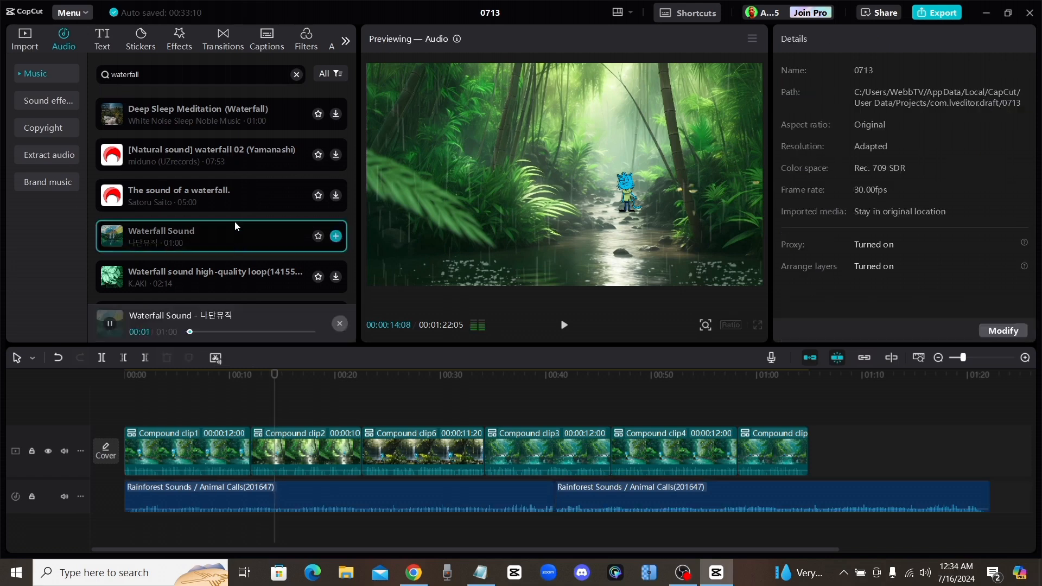
scroll(234, 221, down, 2)
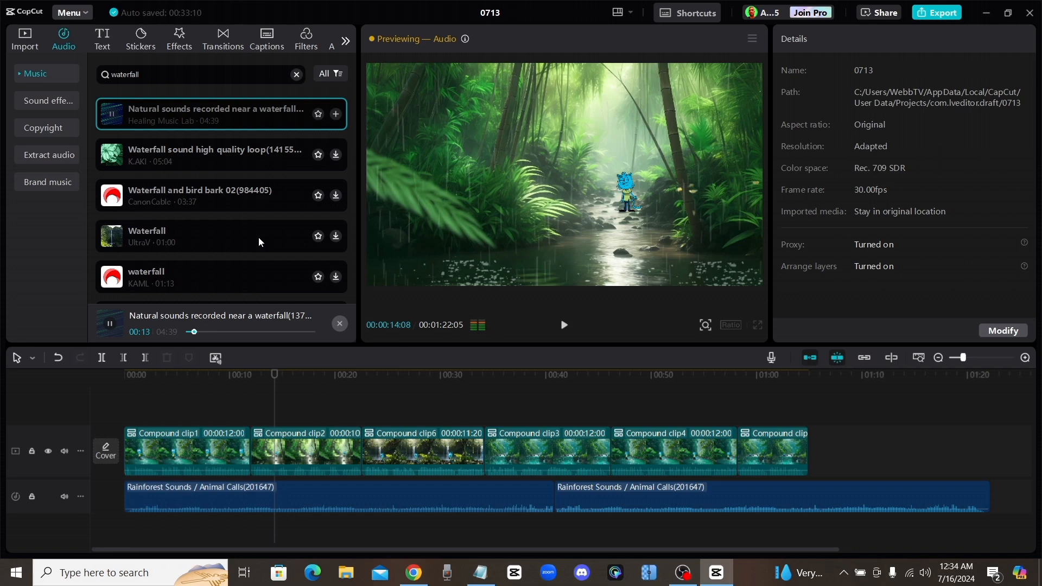
key(space)
click(336, 114)
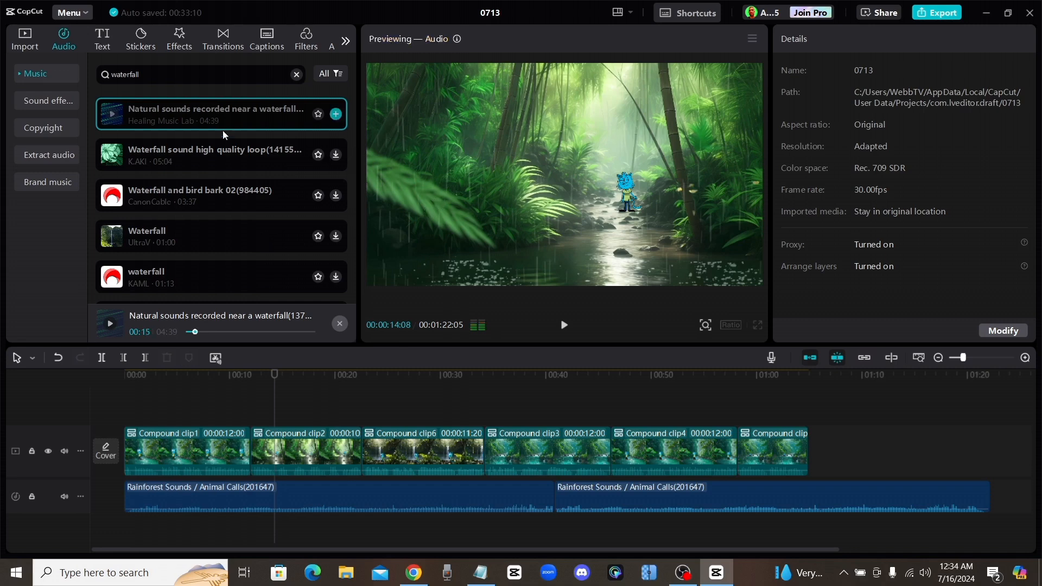
drag(183, 113, 275, 526)
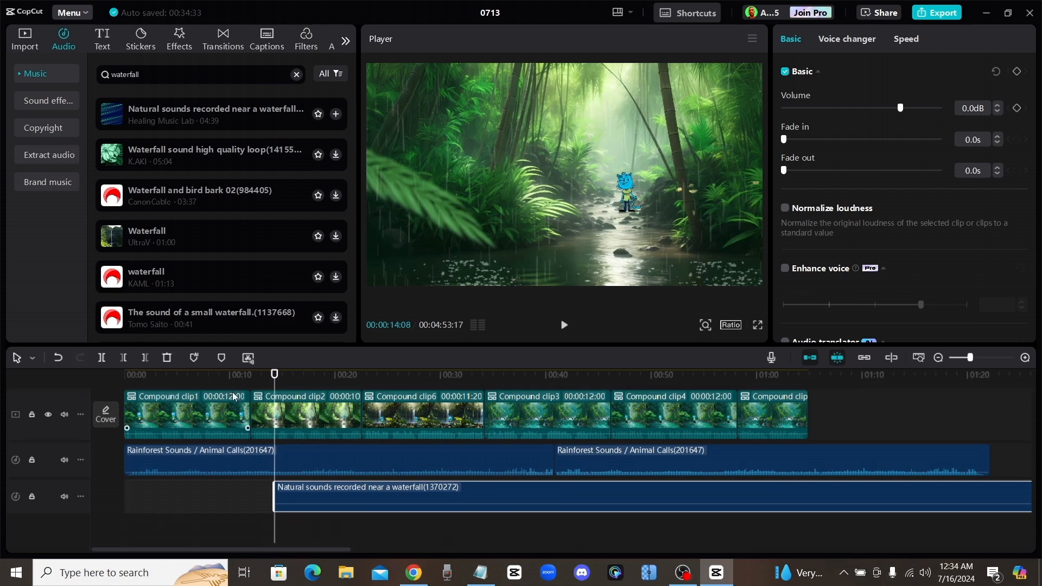
- Split the waterfall sound where the waterfall scene begins and set the second part's volume to -18.4 dB
mouse_move(413, 491)
mouse_down()
mouse_move(412, 512)
mouse_move(412, 501)
mouse_up()
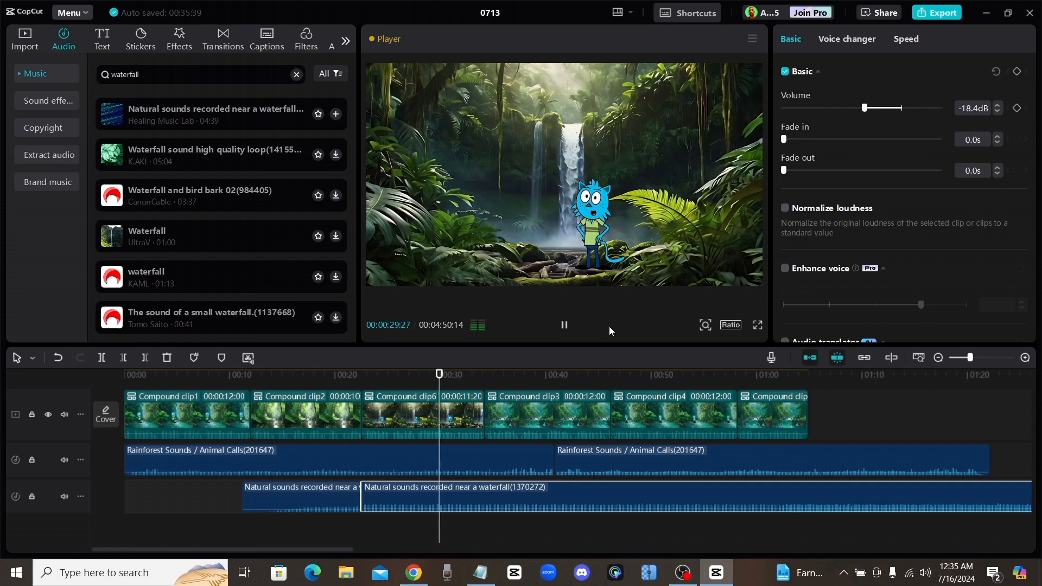
click(565, 326)
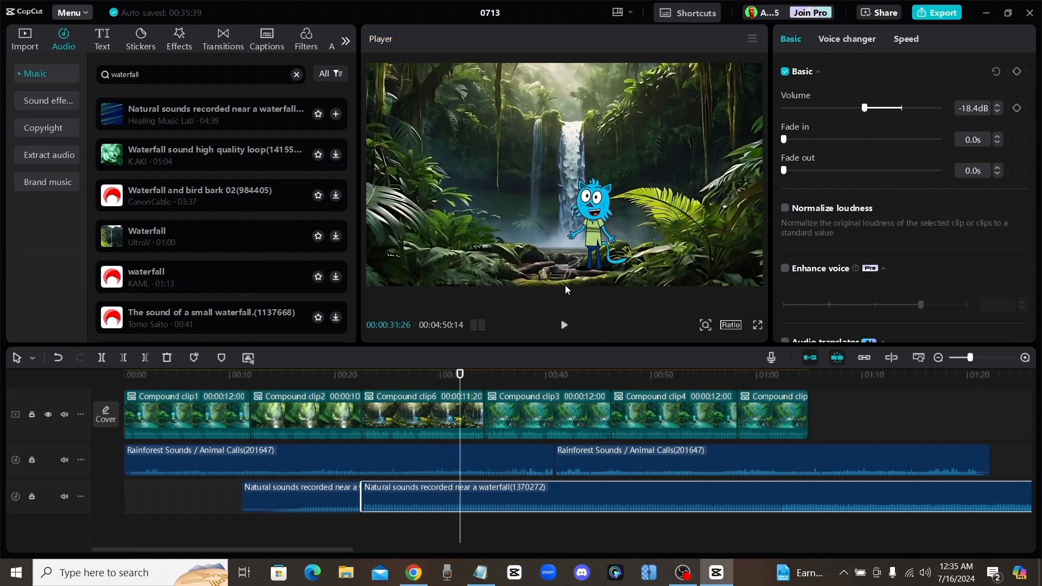
- Add 0.5 s Black Fade transitions at every cut between the compound clips and play them back
click(251, 377)
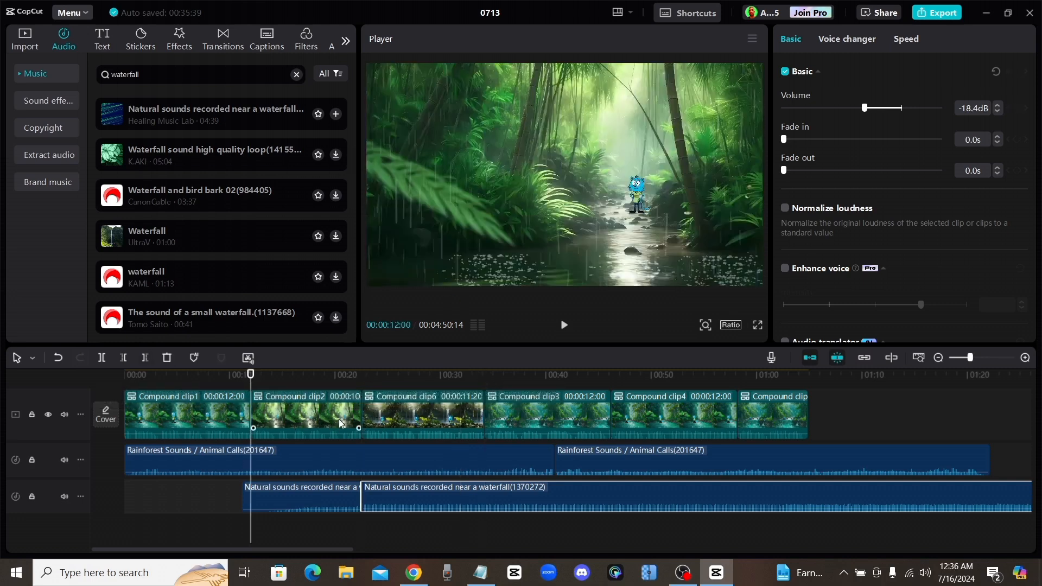
click(222, 43)
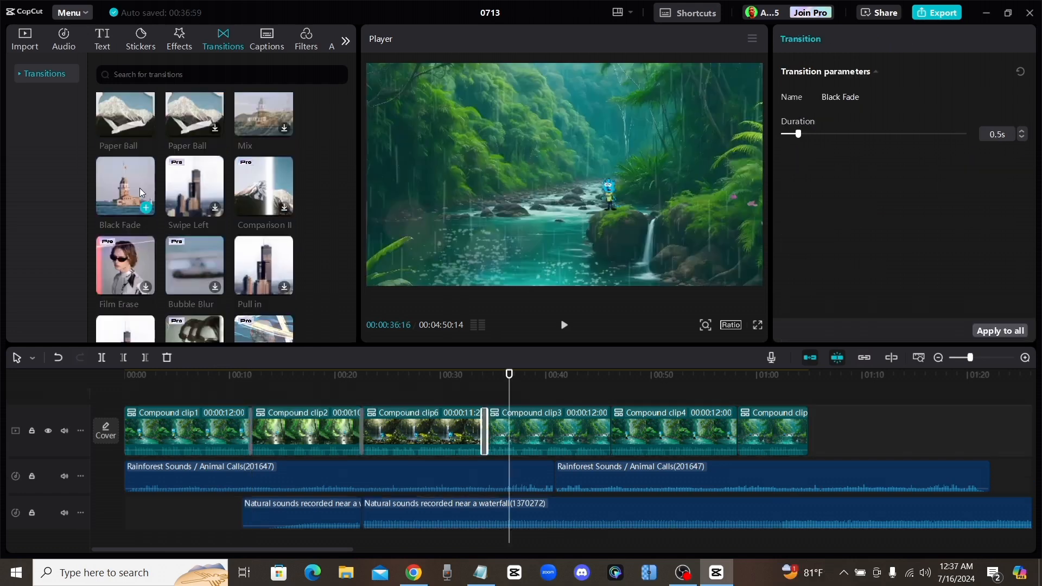
mouse_move(113, 184)
mouse_down()
mouse_move(355, 251)
mouse_move(609, 440)
mouse_up()
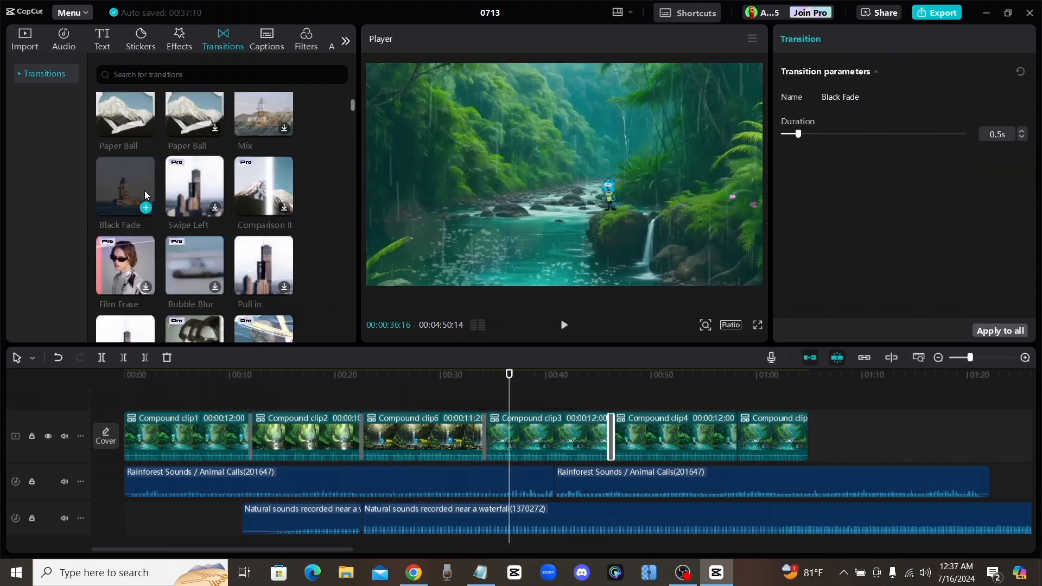
drag(122, 188, 706, 436)
drag(735, 440, 736, 440)
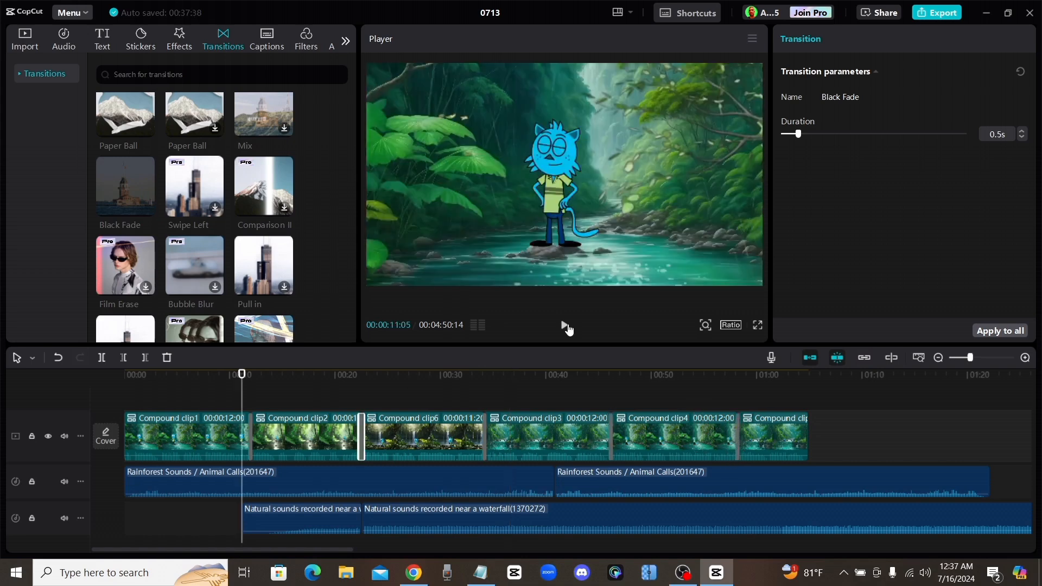
click(565, 325)
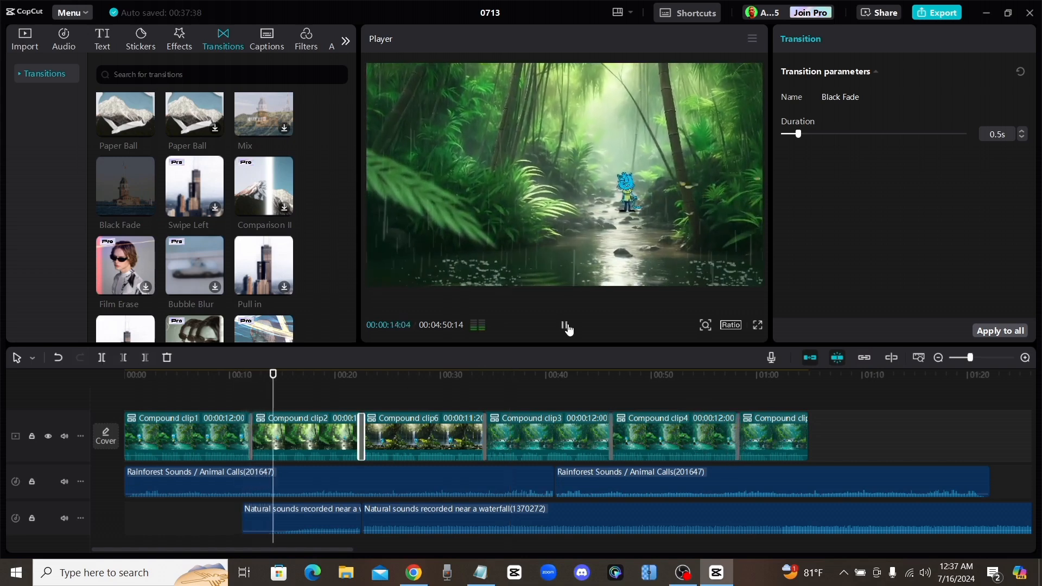
click(565, 326)
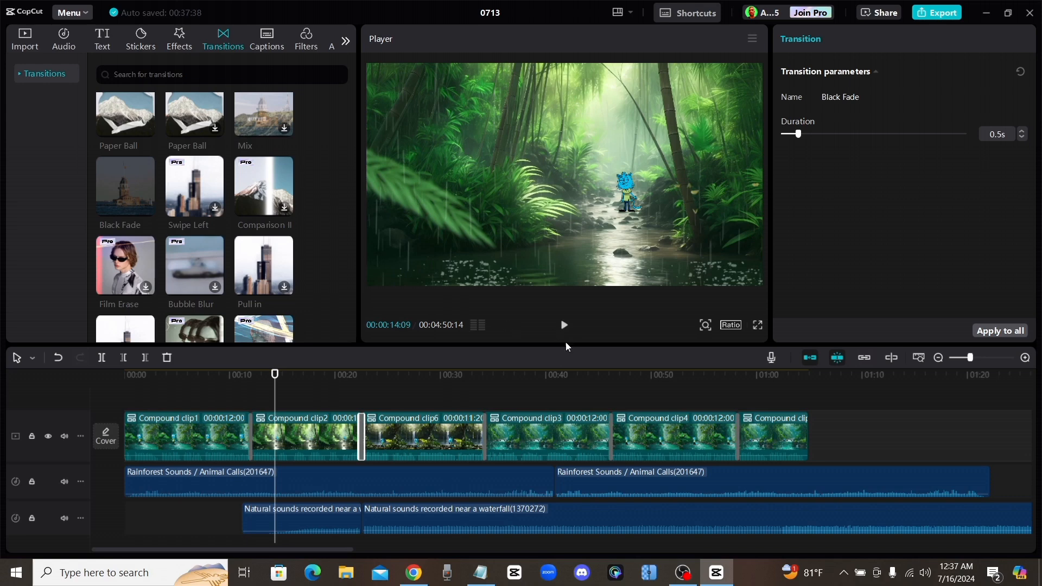
- Trim the rainforest and waterfall audio tracks to the end of the video at 00:01:04:27
click(804, 384)
drag(804, 389, 810, 386)
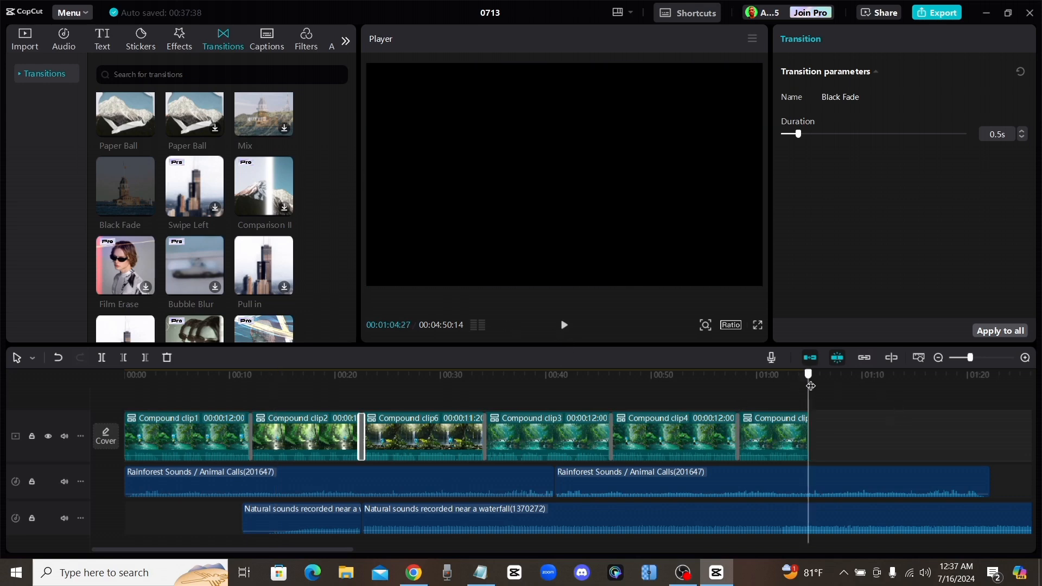
scroll(730, 436, down, 1)
click(855, 454)
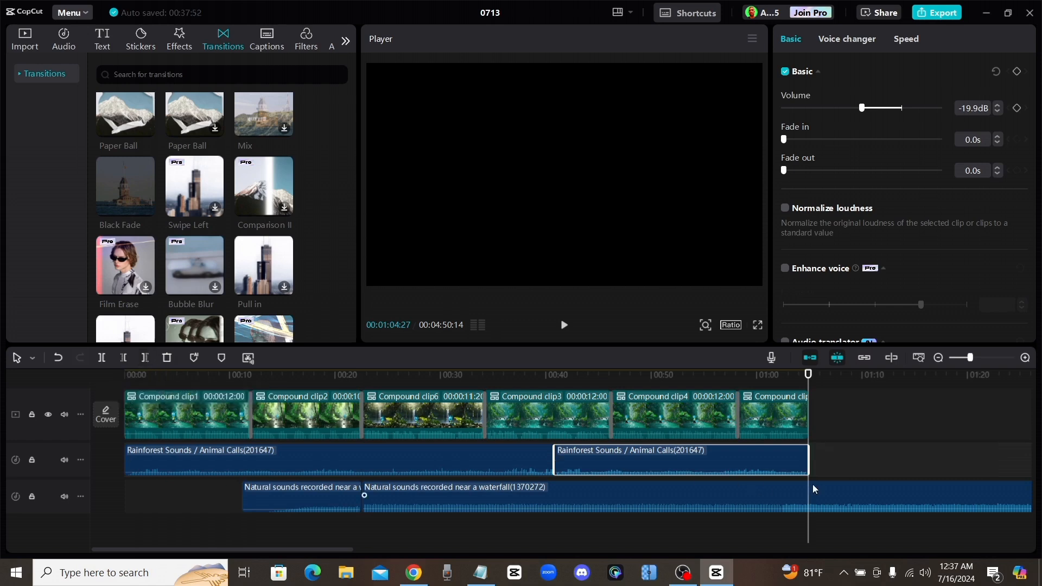
click(855, 497)
key(w)
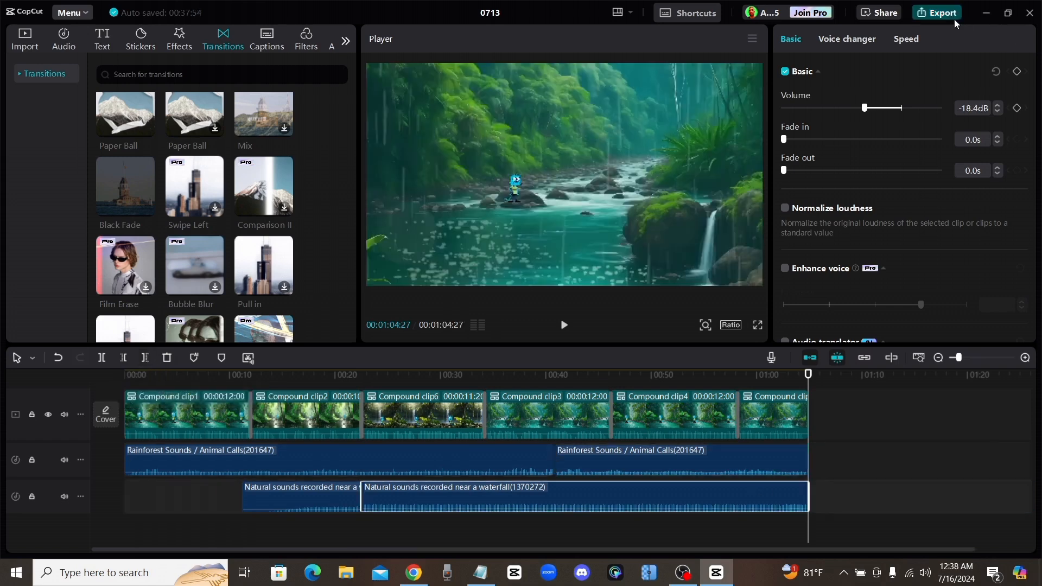
- Open the video export settings and name the output file "rainforest"
click(953, 16)
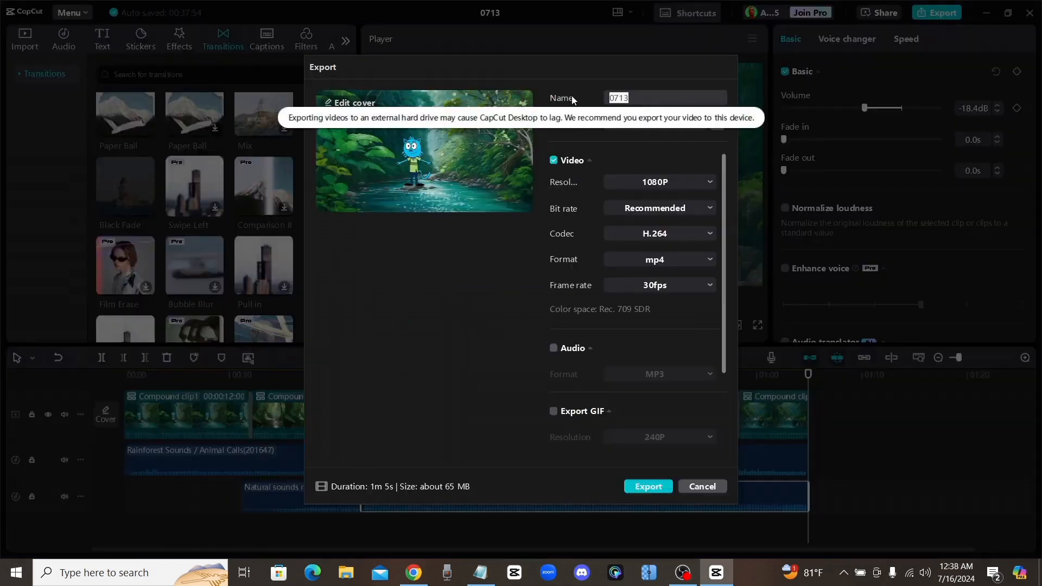
text(rainforest)
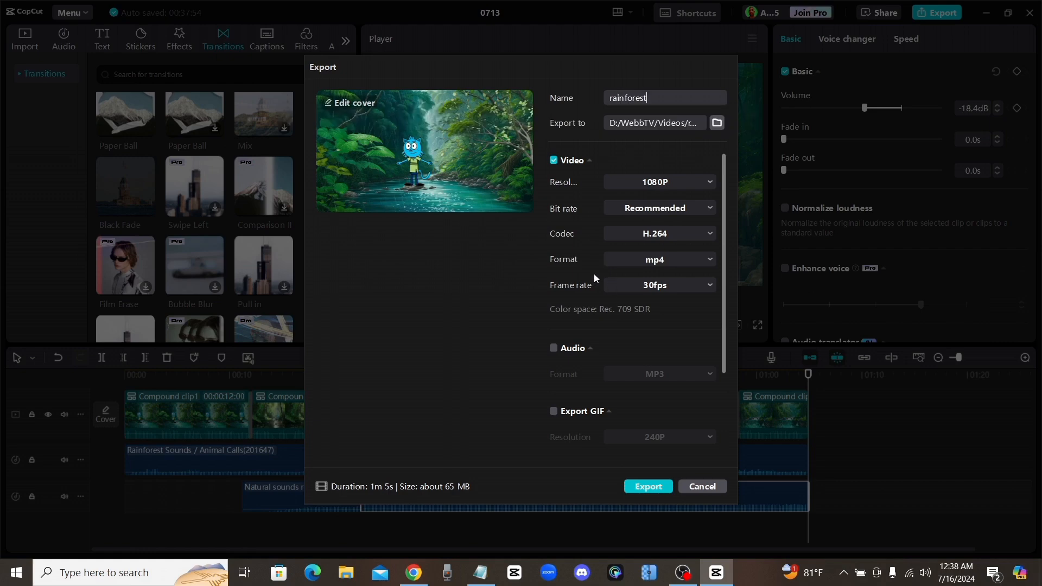